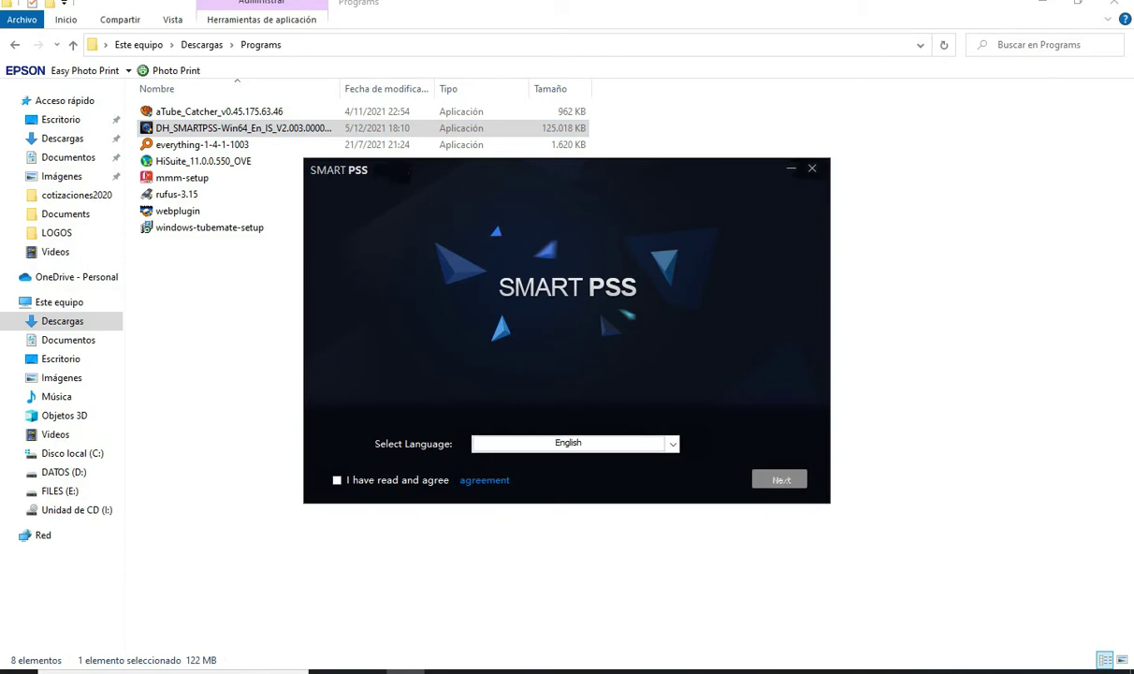
Step: Accept the licence agreement and install SmartPSS with the Storage Service in the default folder, generating shortcuts
click(337, 479)
click(780, 479)
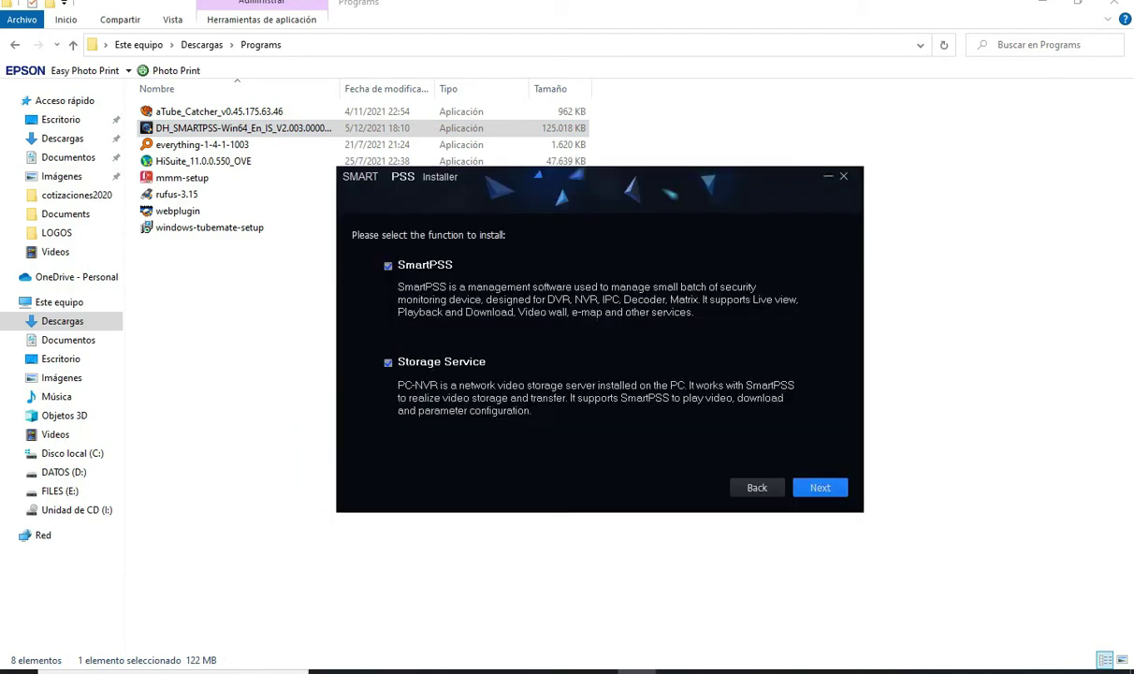
click(818, 484)
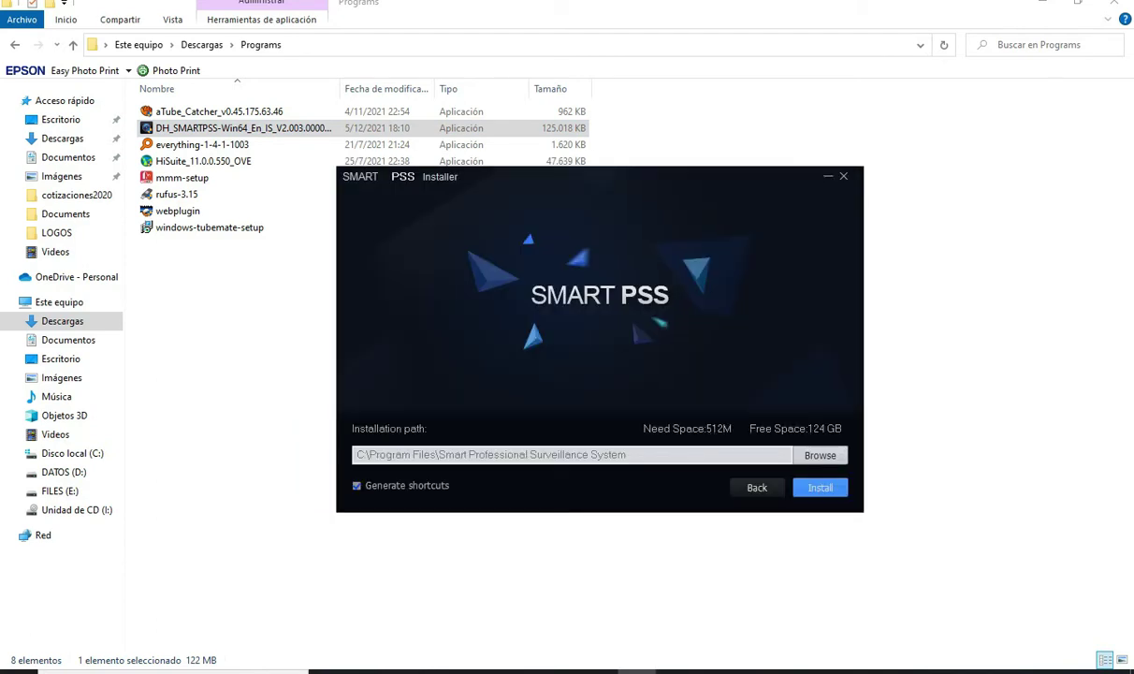
click(819, 486)
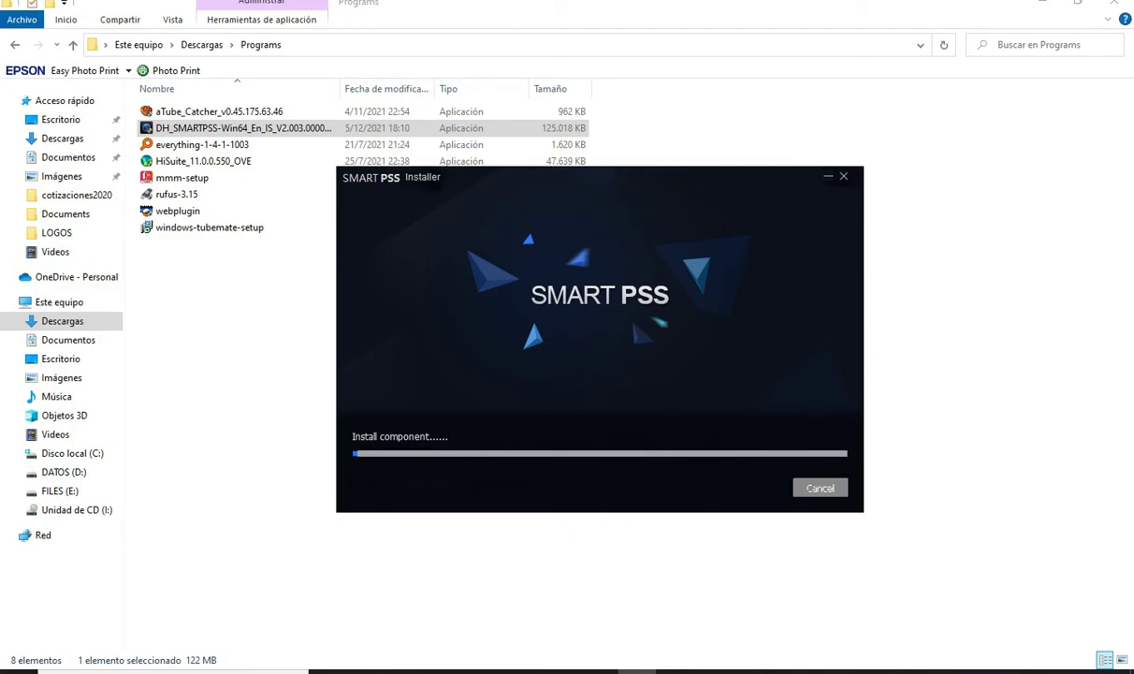
Step: Minimize the file explorer and screen recorder windows, and finish the installer with the option to run SmartPSS
click(599, 671)
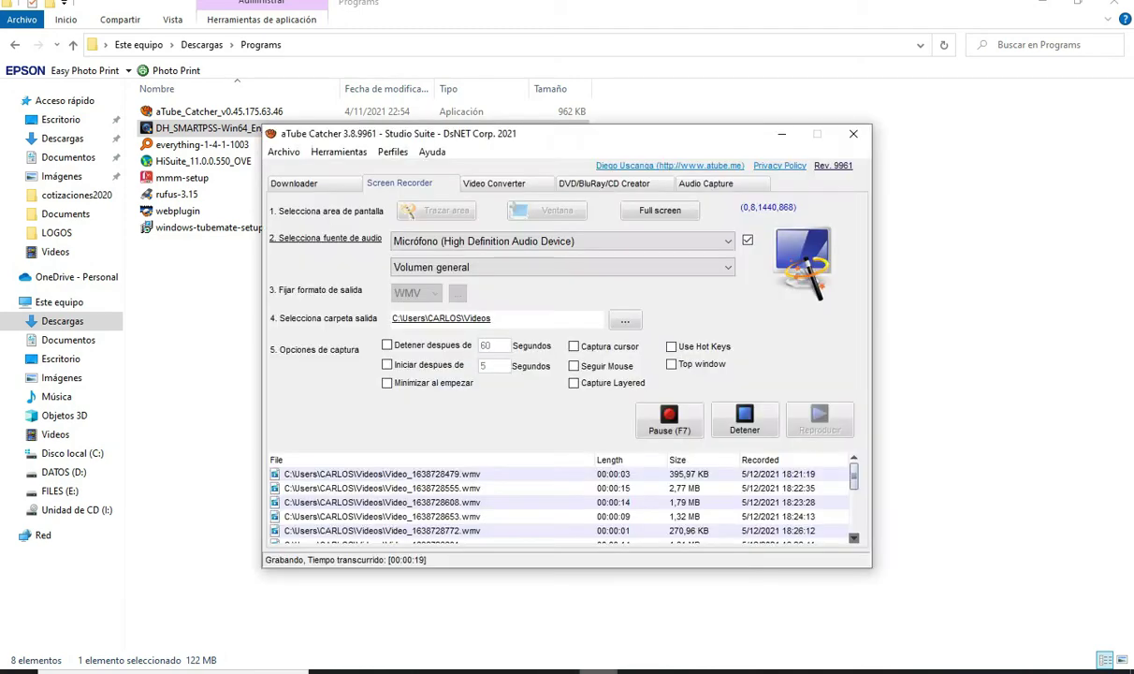
click(1042, 4)
click(781, 134)
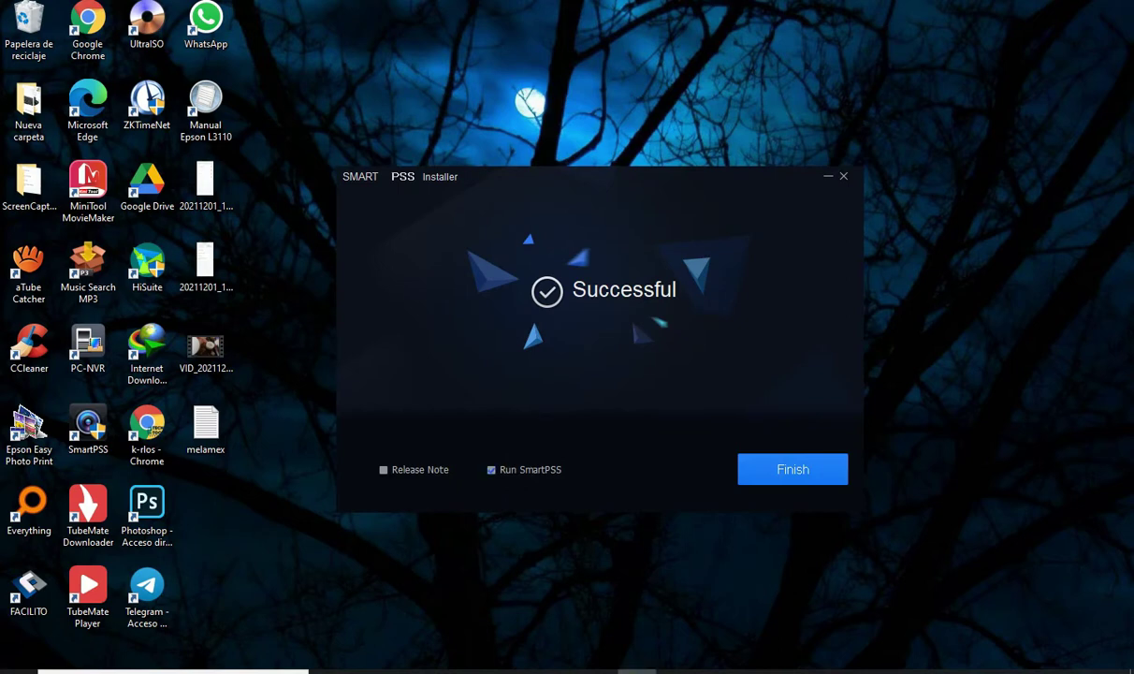
click(793, 468)
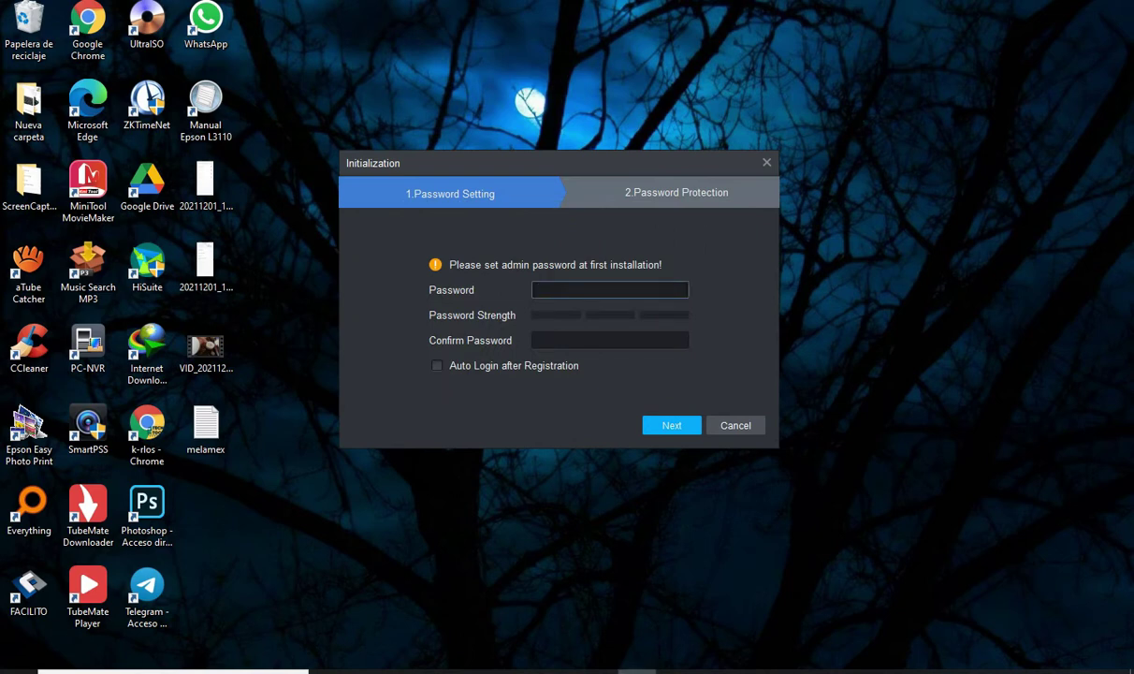
Step: Set and confirm the admin password, enable Auto Login after Registration, and continue to Password Protection
text(••••••••)
click(609, 340)
text(••••••••)
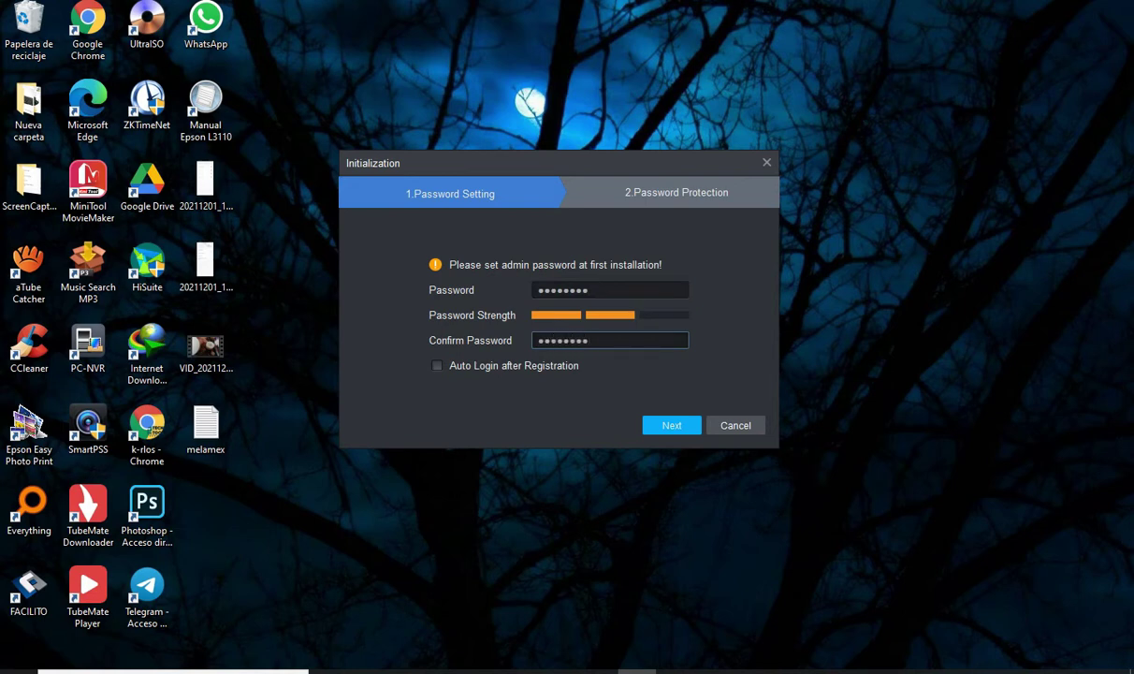
click(437, 366)
click(672, 426)
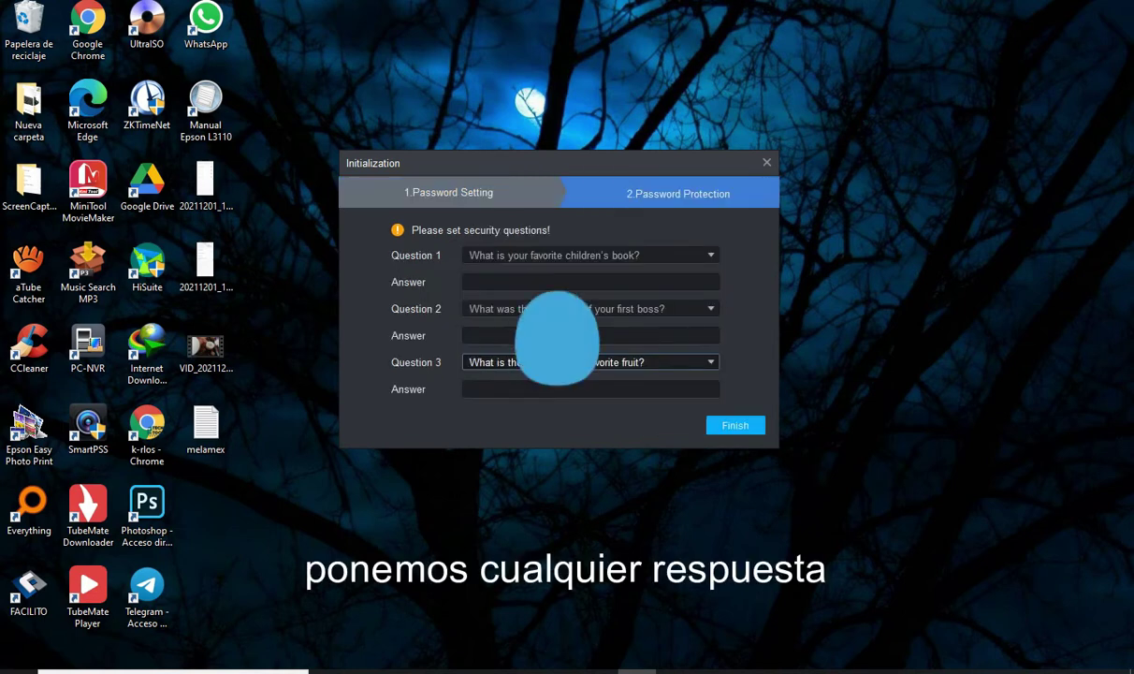
Step: Fill in the answers to the three security questions for password protection
click(591, 282)
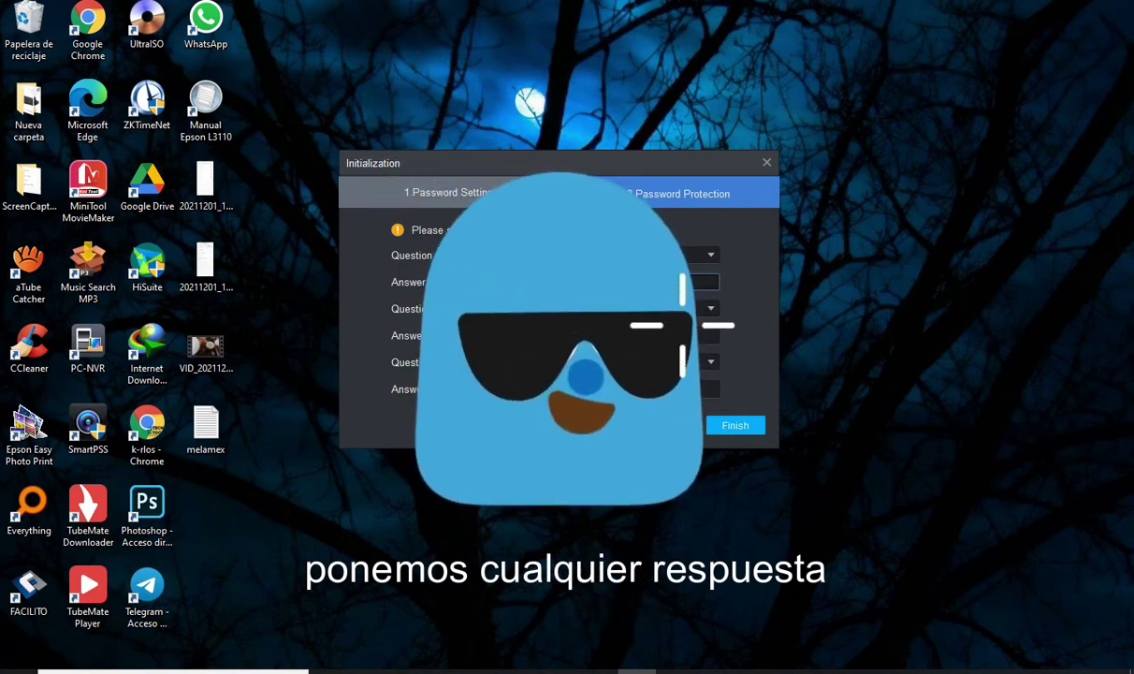
key(Tab)
key(Tab)
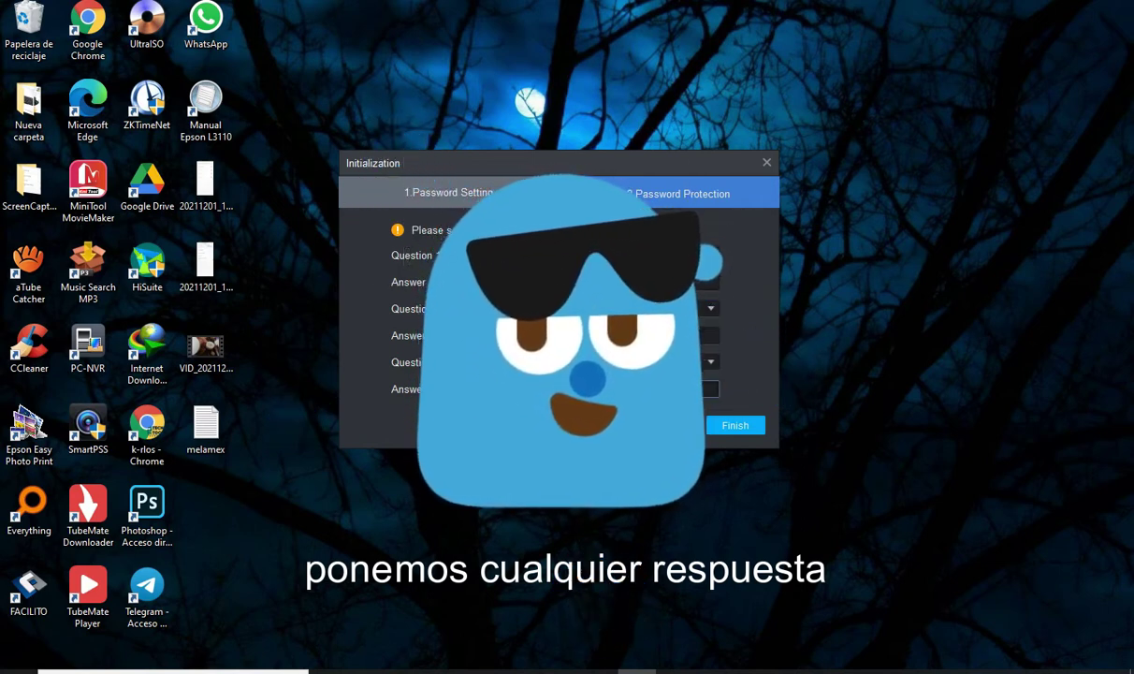
click(590, 388)
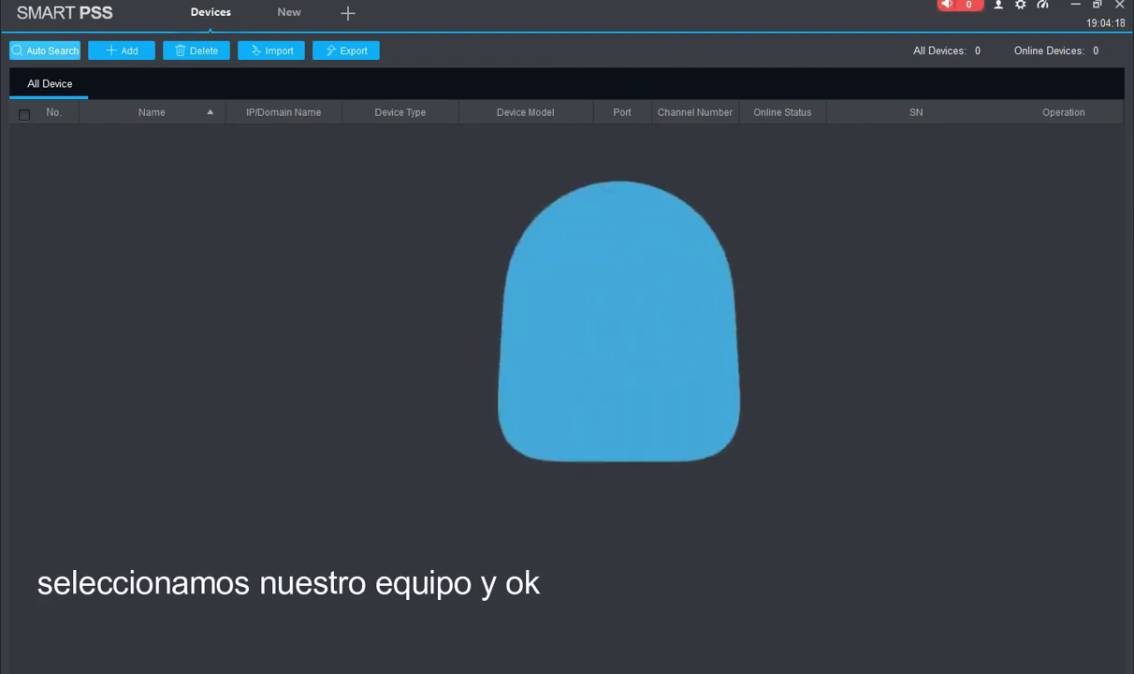
Step: Auto-search the network for devices and add 192.168.1.108 with the DVR's user name and password
click(45, 51)
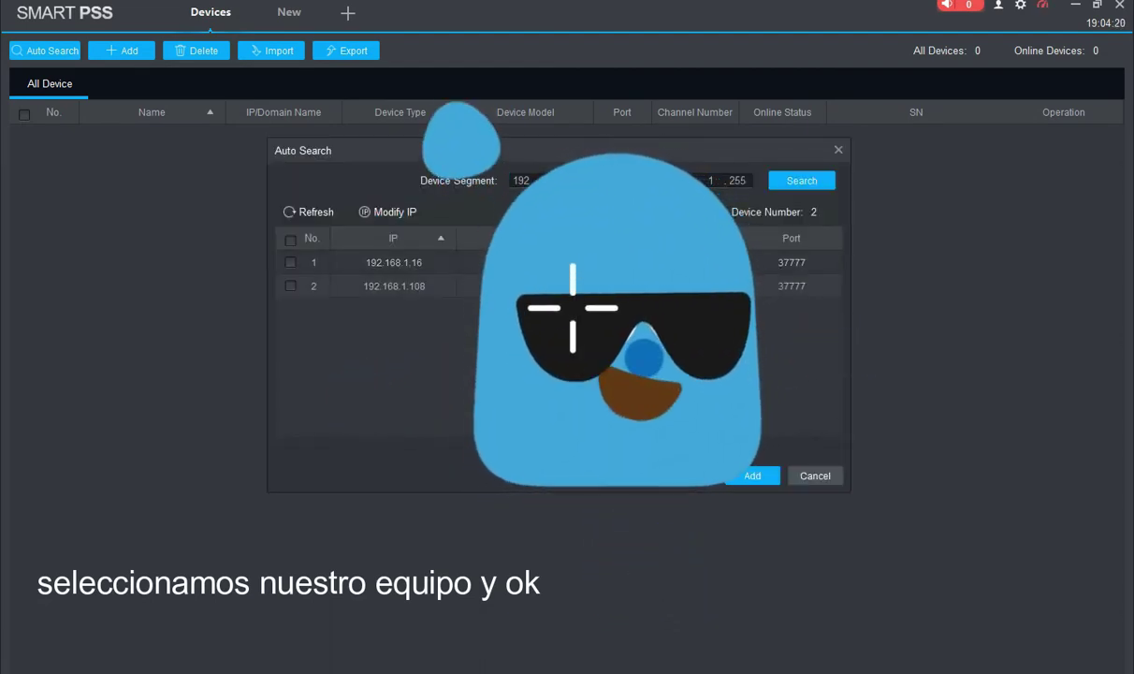
click(290, 286)
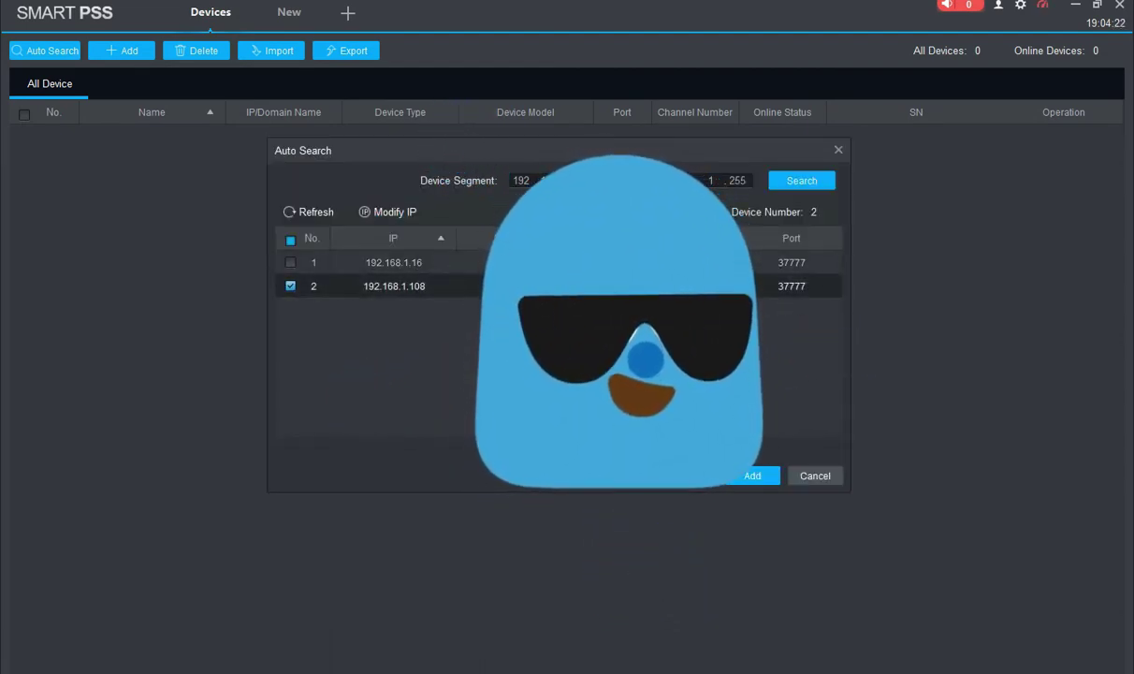
click(752, 475)
click(586, 331)
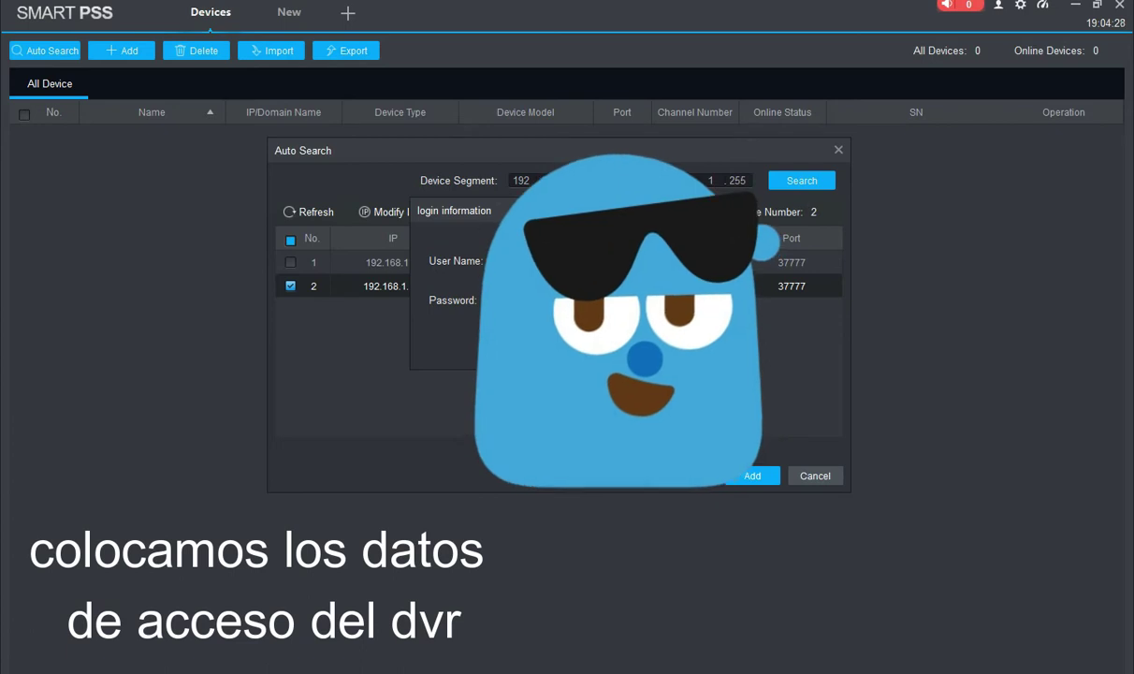
click(610, 352)
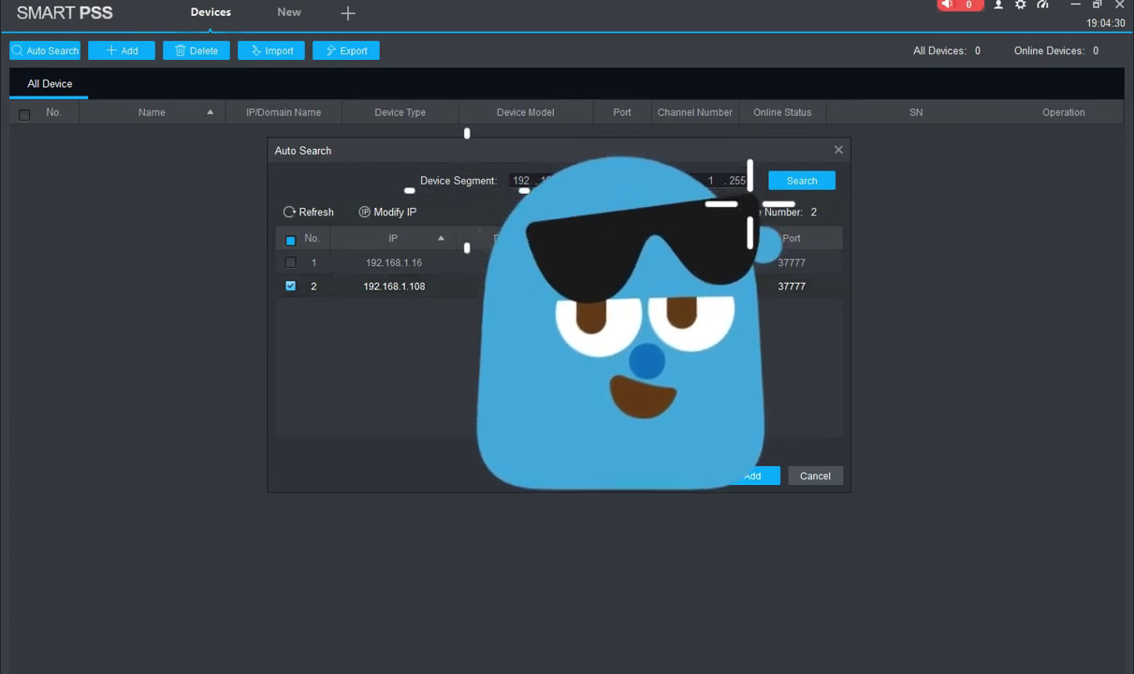
click(838, 149)
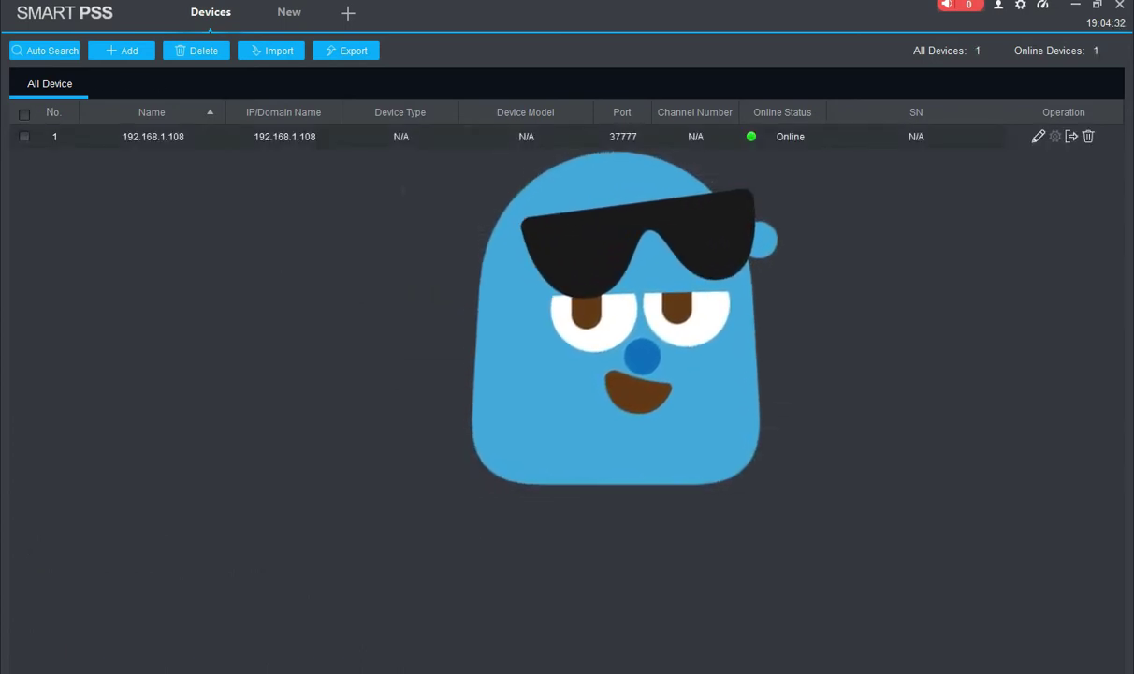
Step: Open Live View and display the PUERTA and CAM 3 feeds of device 192.168.1.108
click(289, 12)
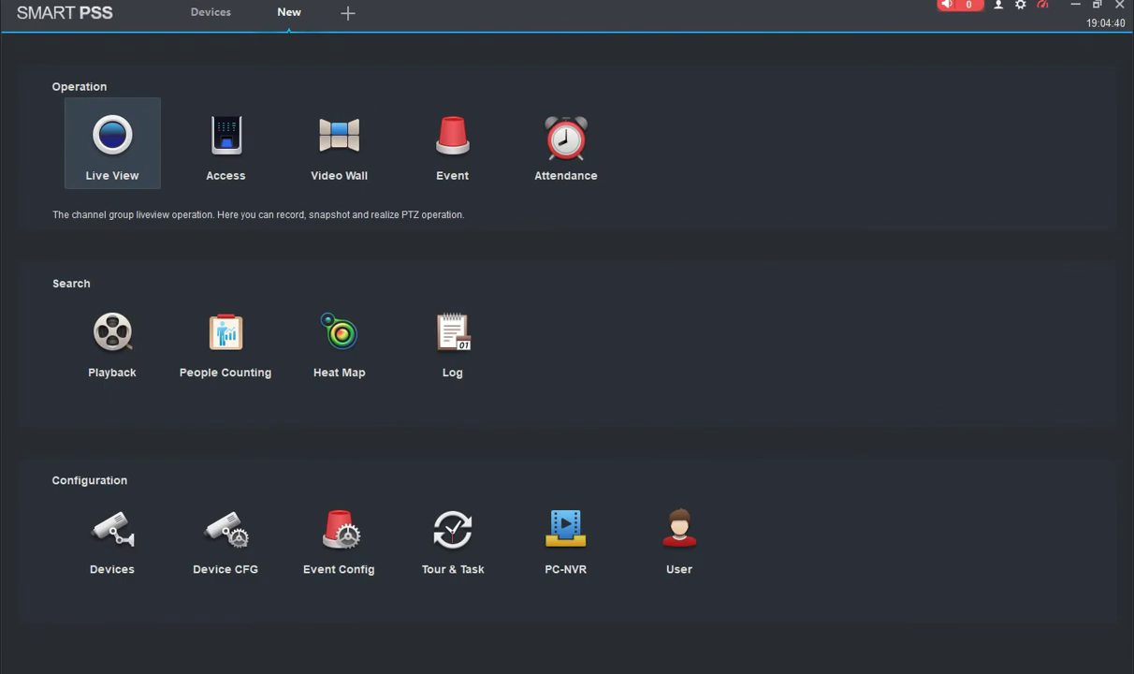
click(112, 145)
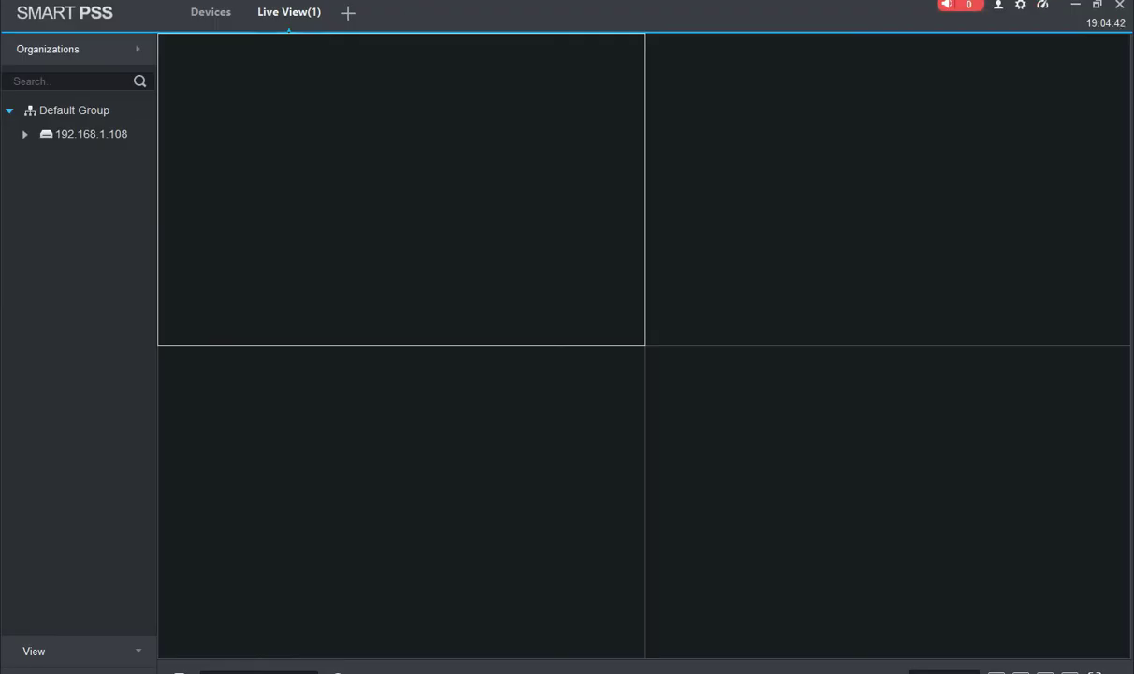
click(26, 134)
double_click(92, 181)
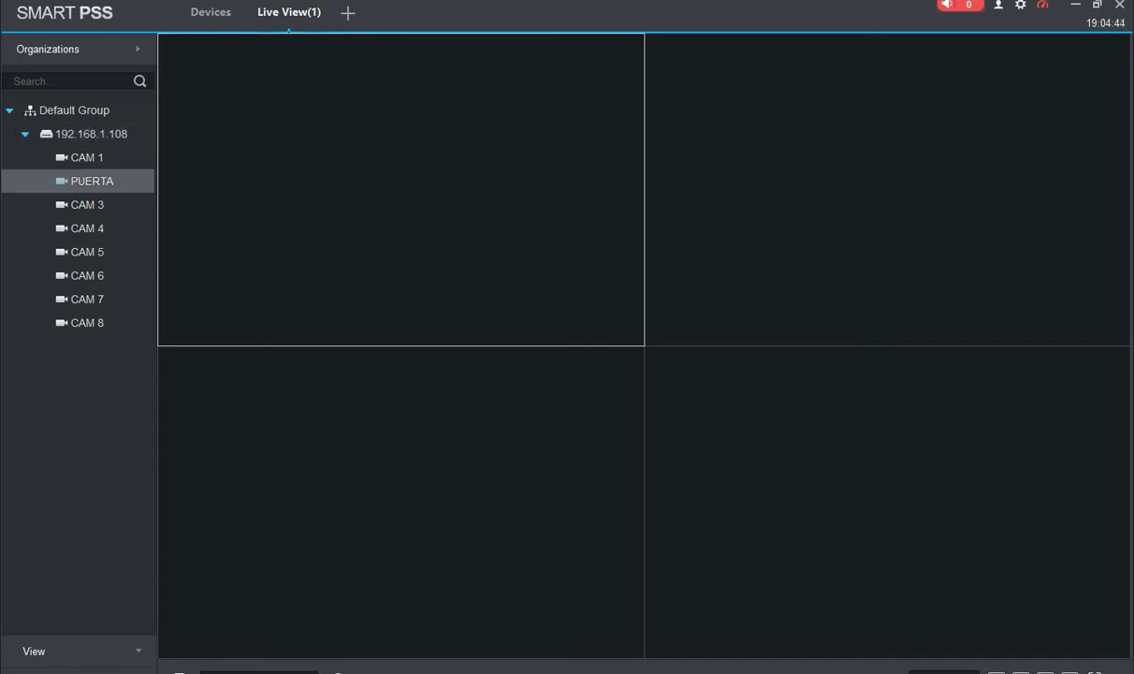
double_click(87, 205)
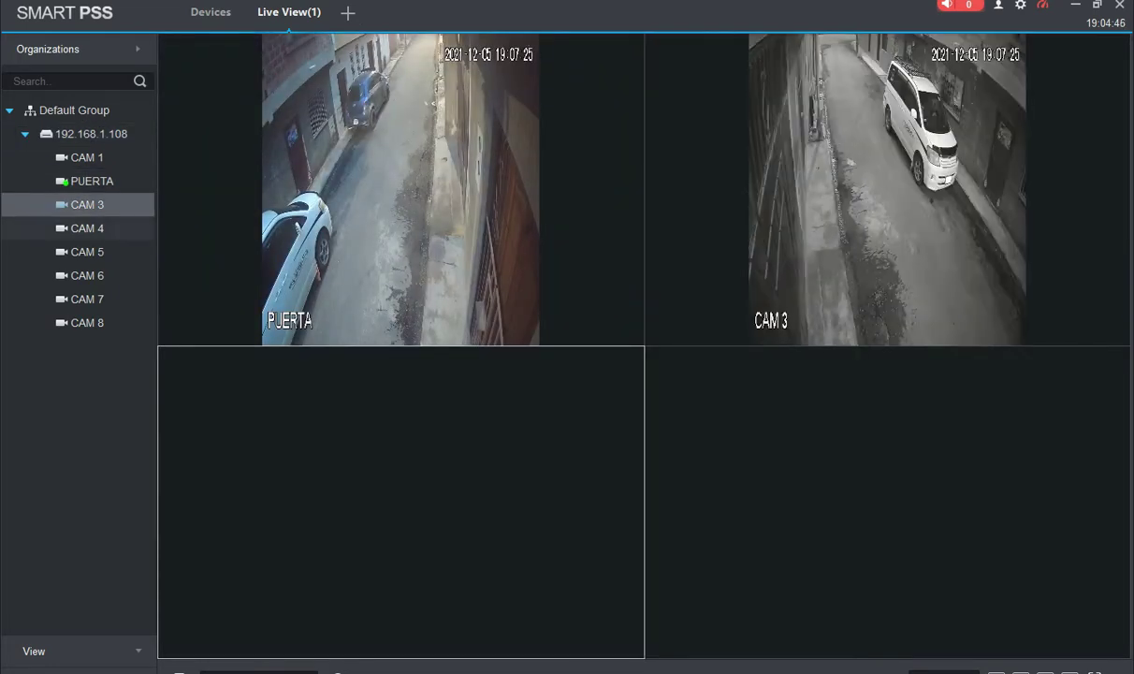
Step: Set the window scale of the PUERTA feed to 16:9
click(402, 206)
click(404, 147)
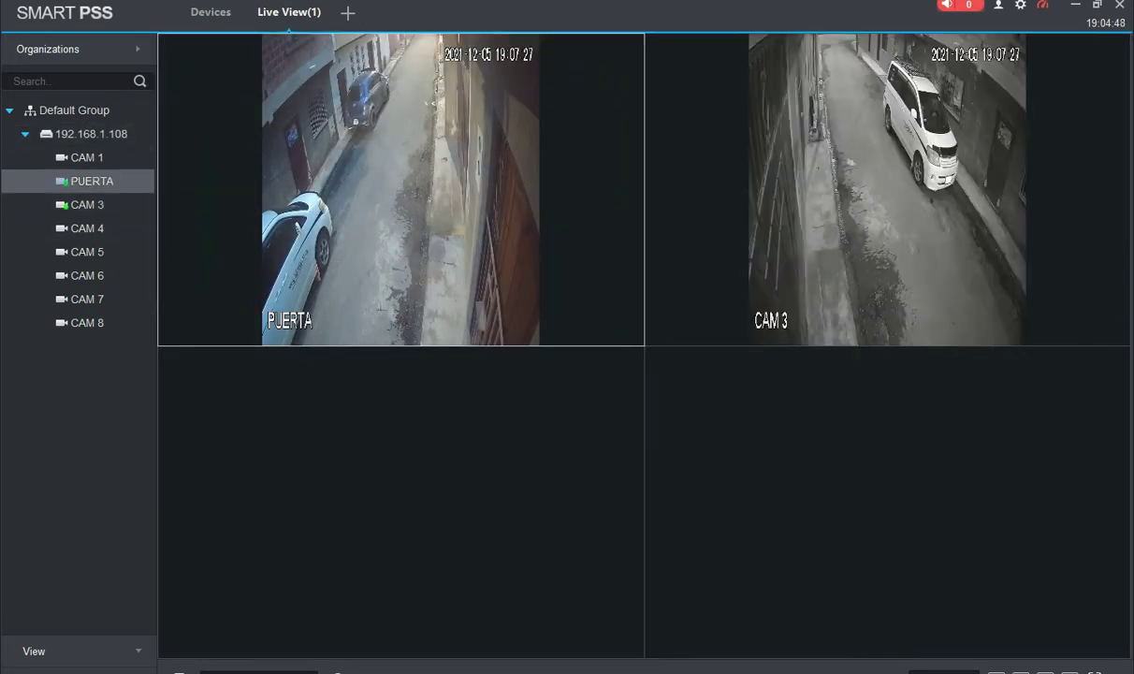
right_click(404, 147)
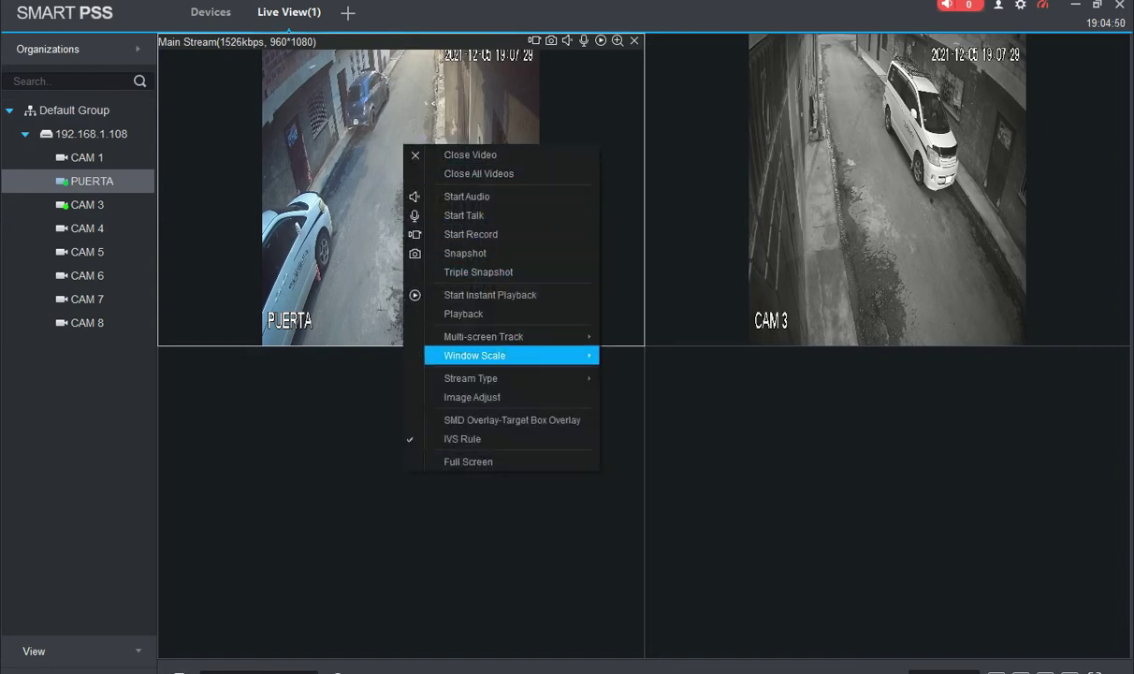
mouse_move(505, 356)
click(632, 487)
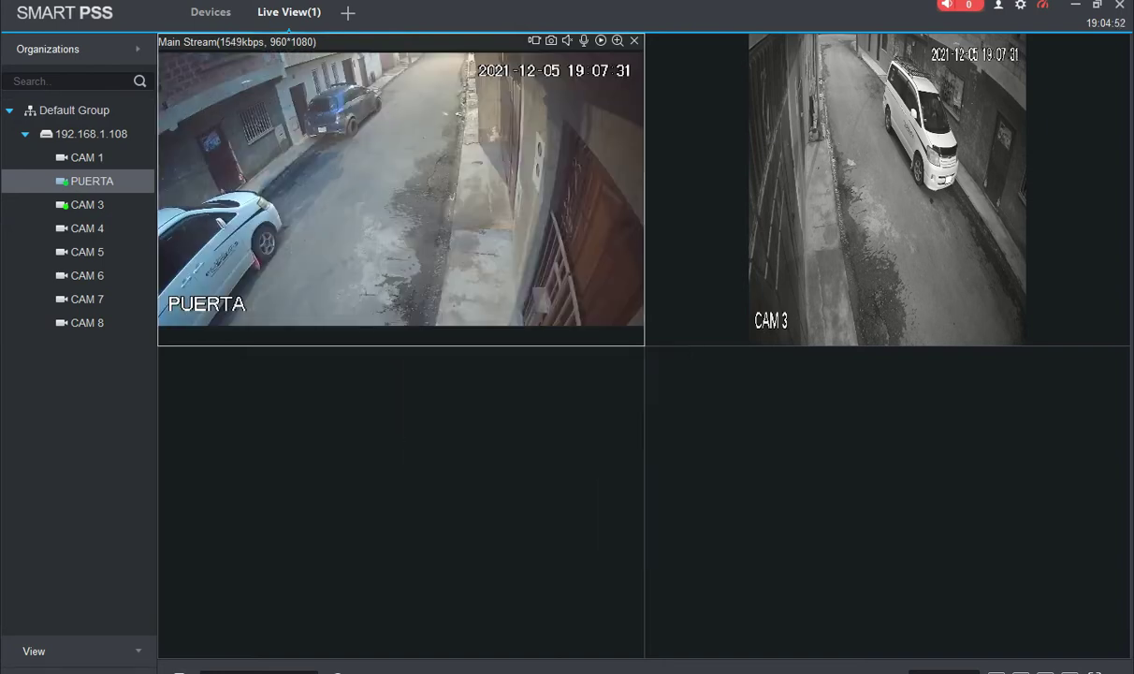
Step: Set the window scale of the CAM 3 feed to 16:9
right_click(776, 222)
mouse_move(845, 430)
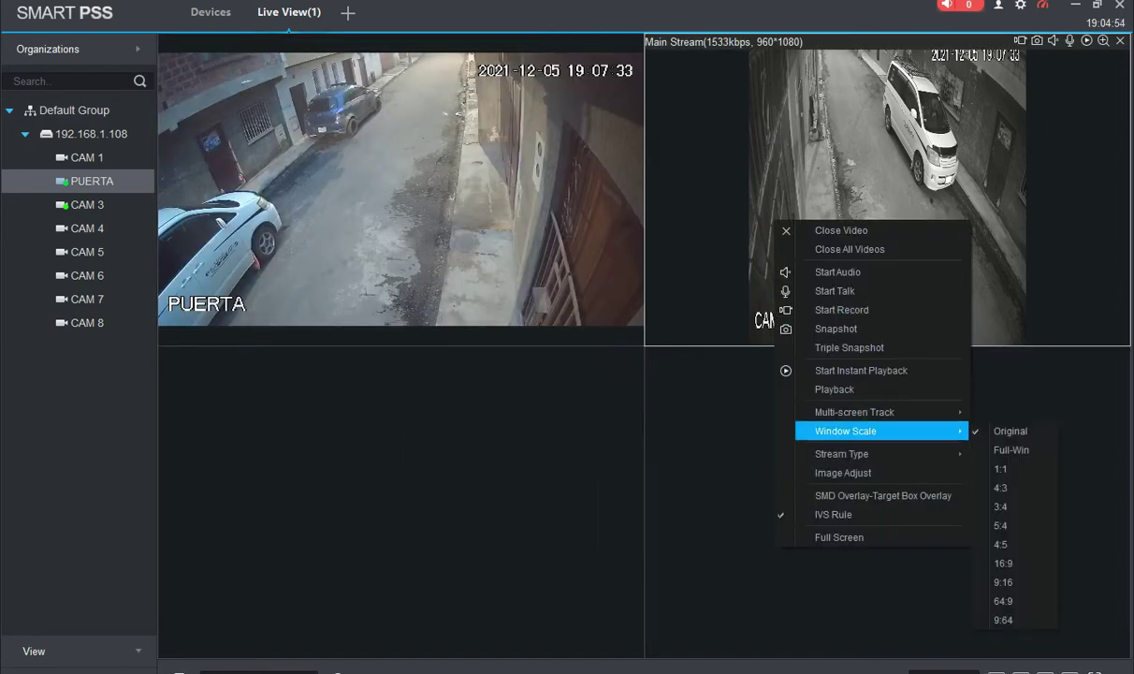
click(1020, 562)
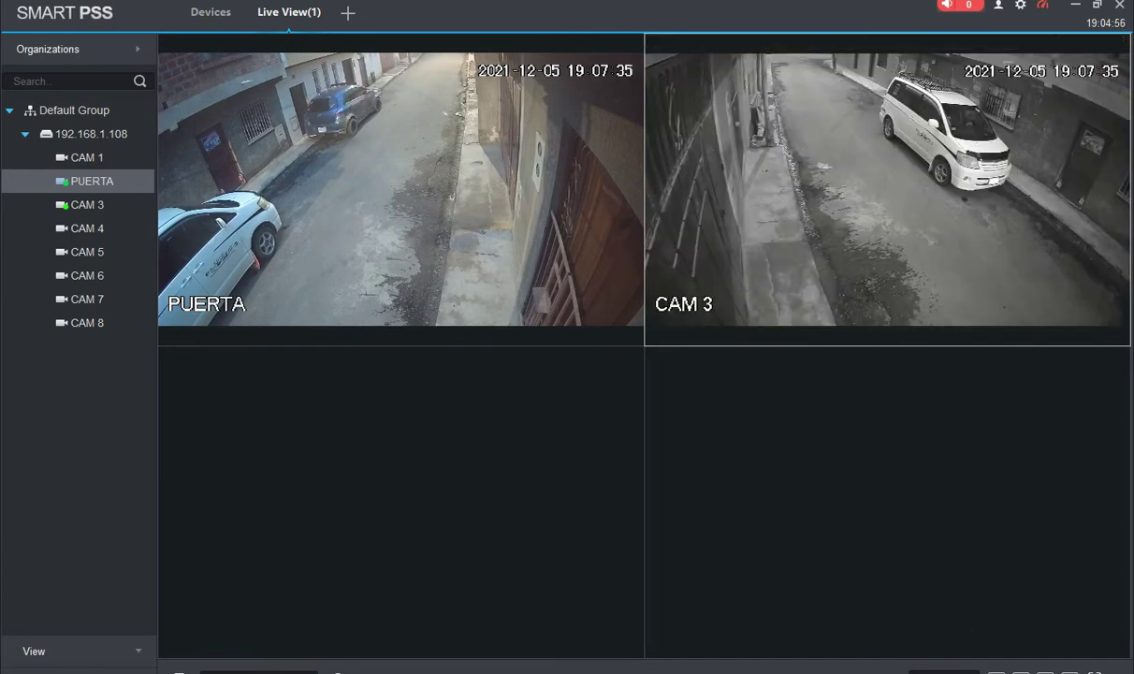
Step: Zoom in digitally on the blue car in the PUERTA feed, and close Live View
mouse_move(281, 140)
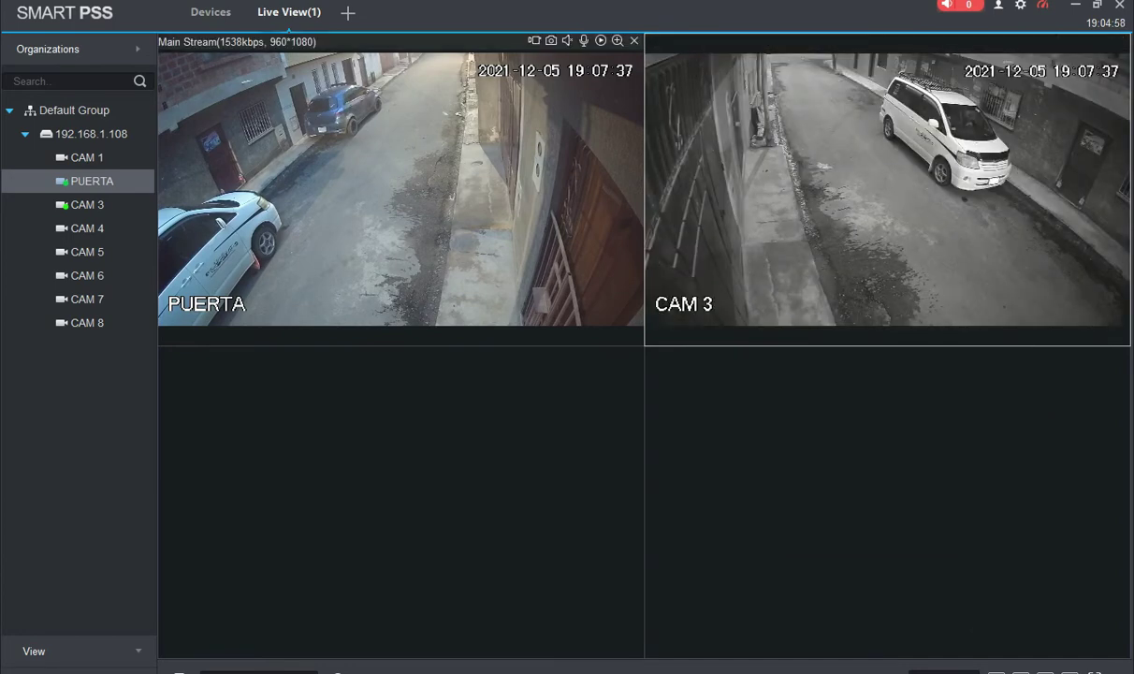
click(618, 41)
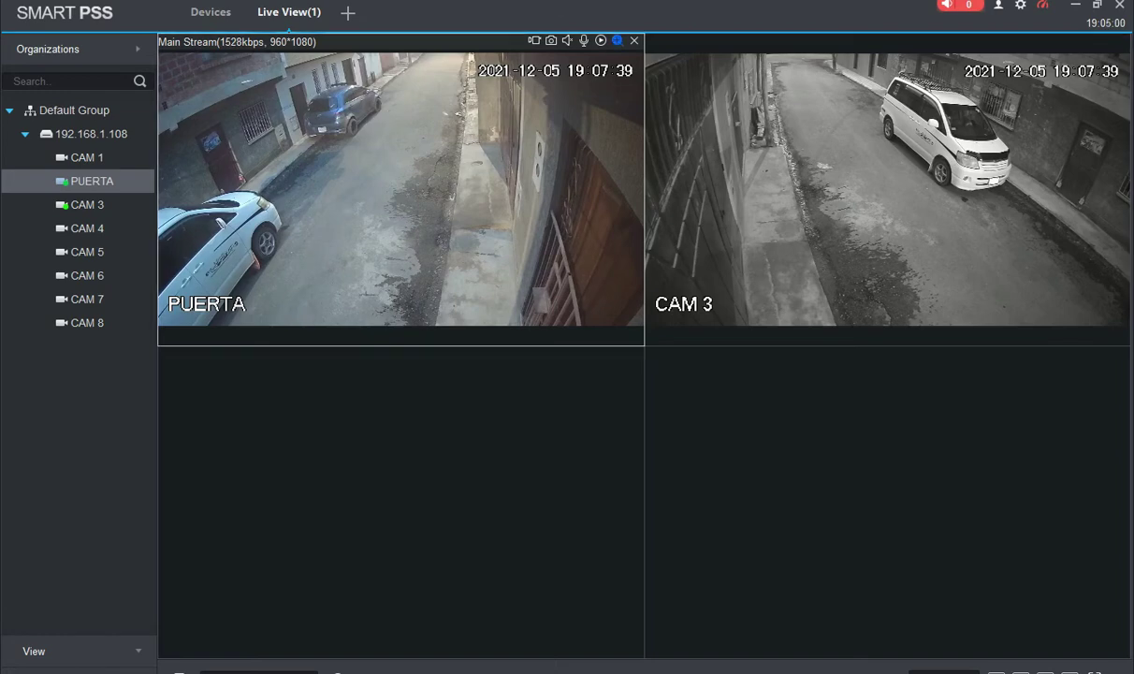
drag(300, 99, 401, 152)
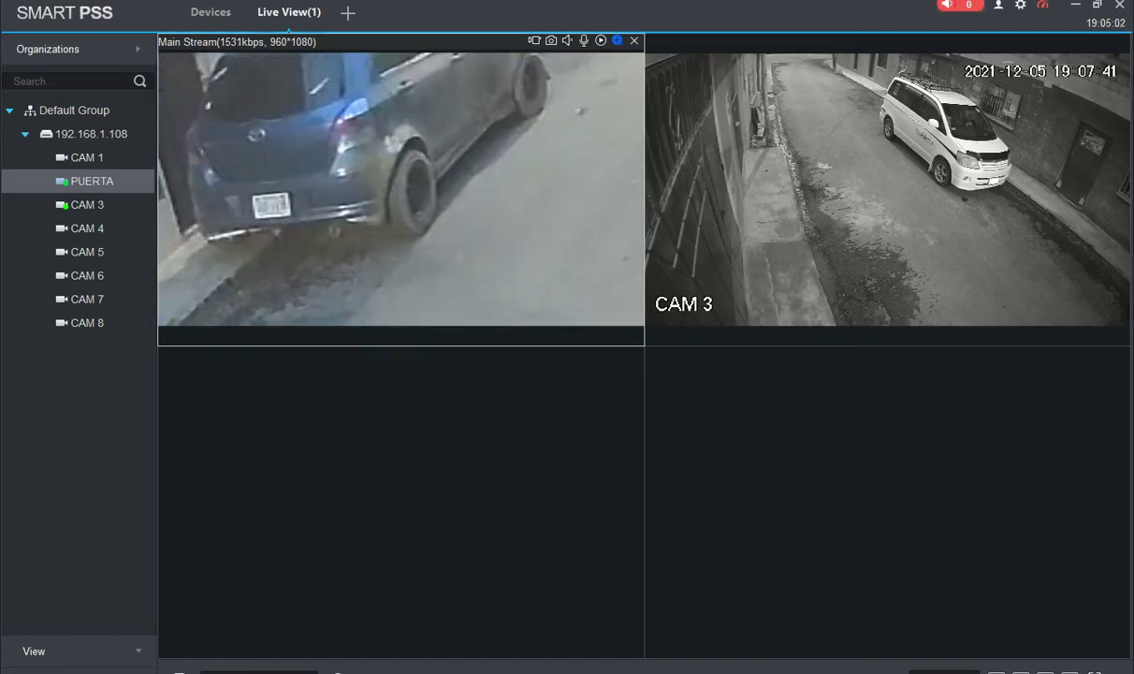
right_click(401, 153)
click(321, 5)
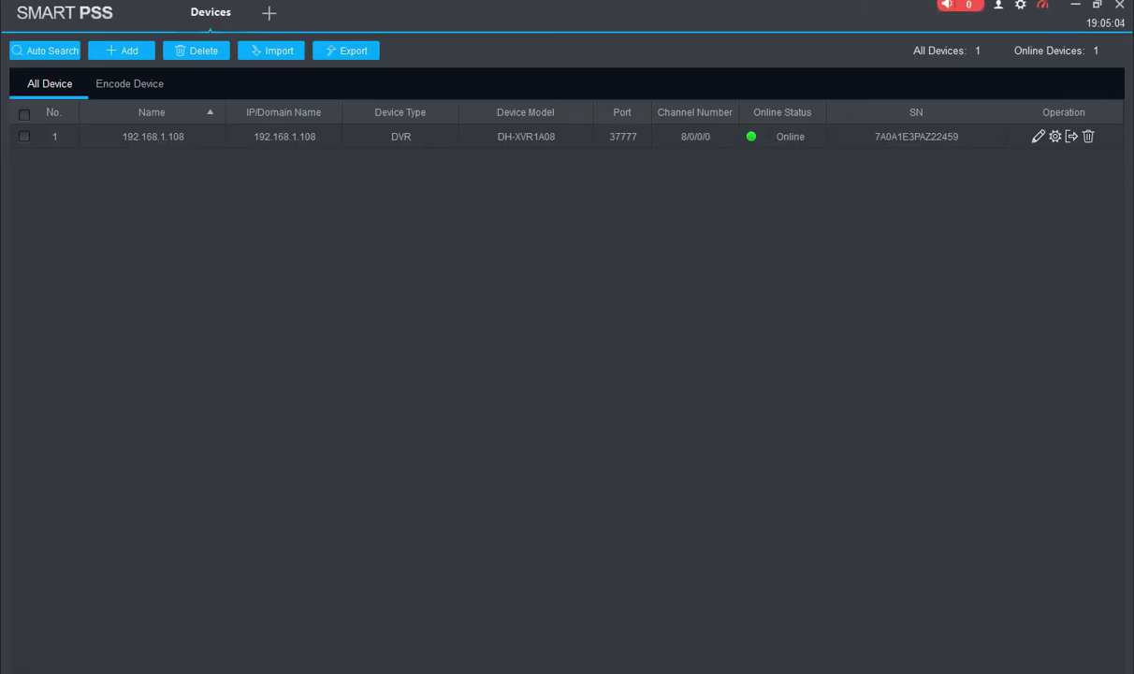
Step: Open Playback and select the PUERTA camera of device 192.168.1.108
click(255, 13)
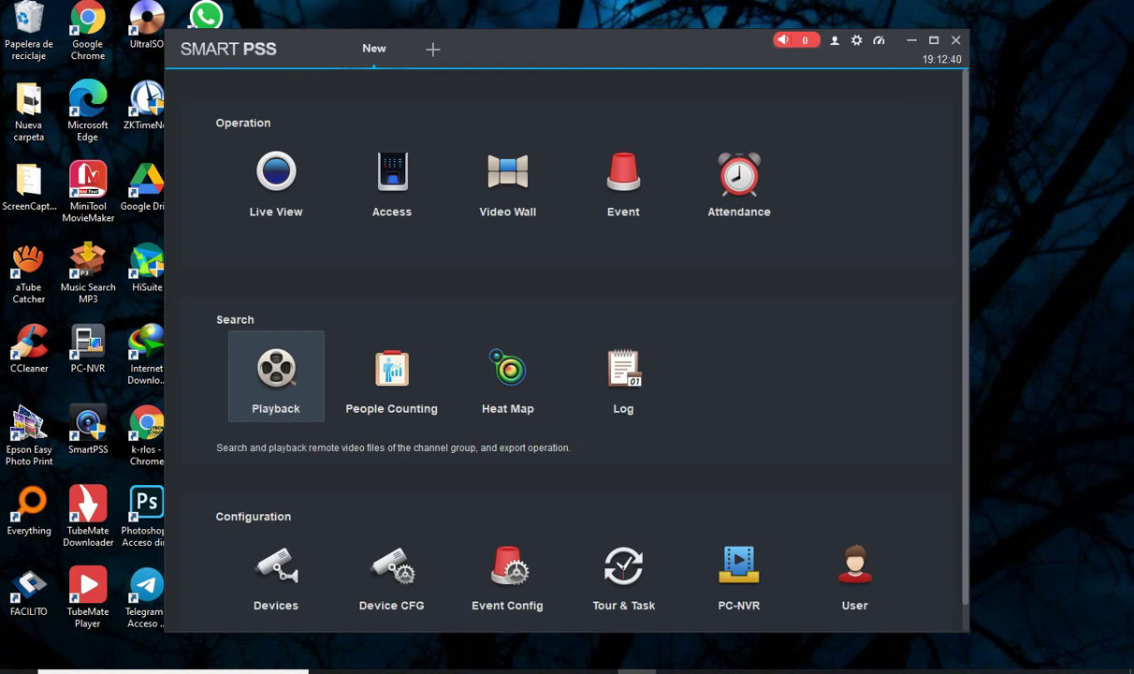
click(276, 374)
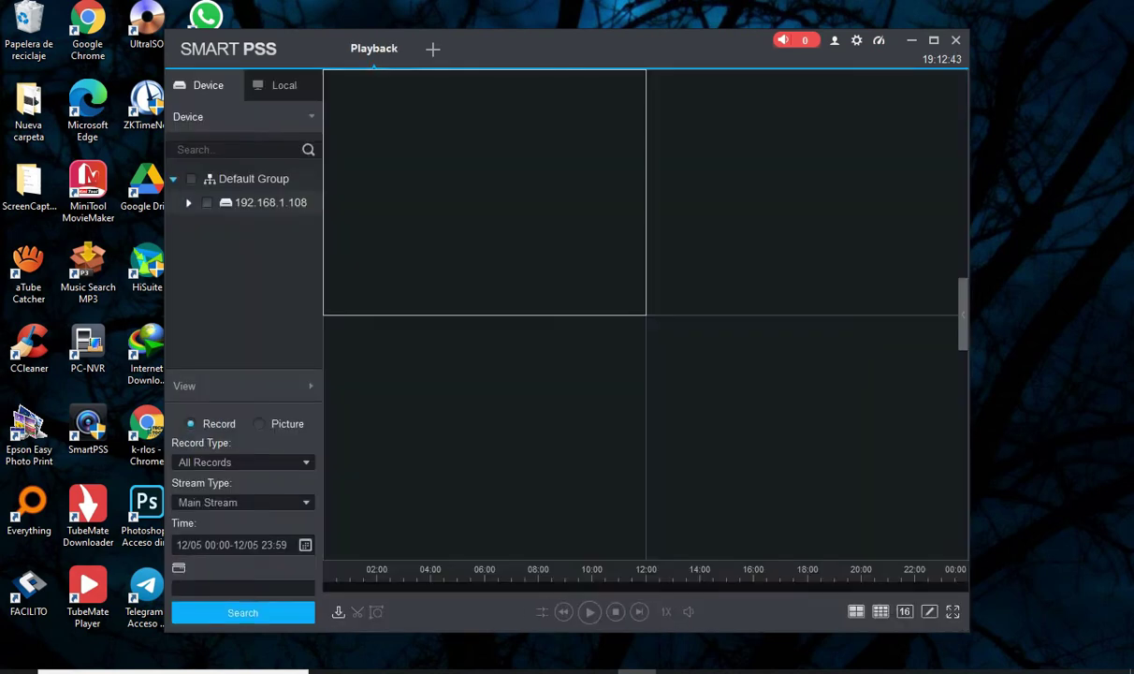
click(188, 202)
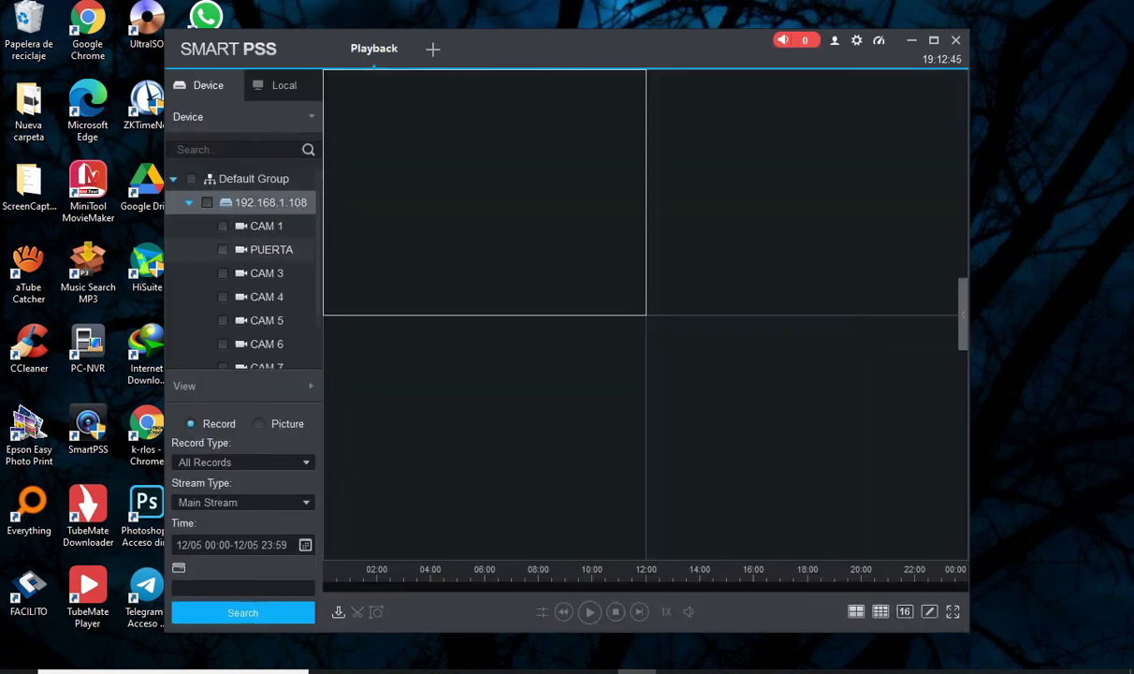
click(222, 250)
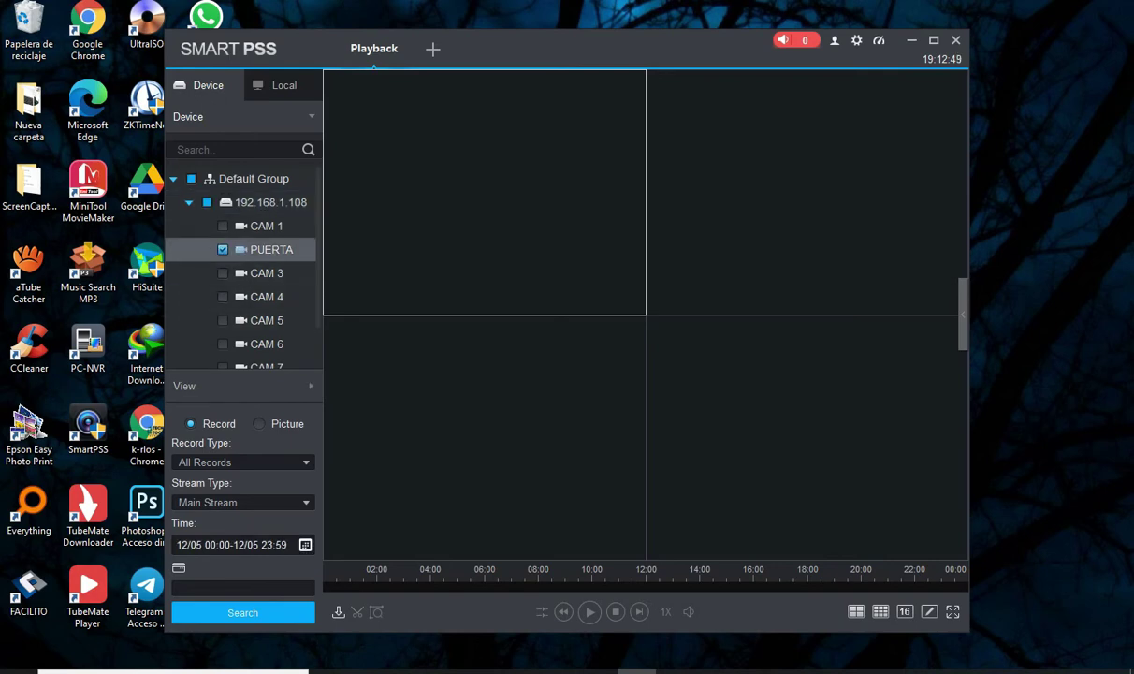
click(305, 545)
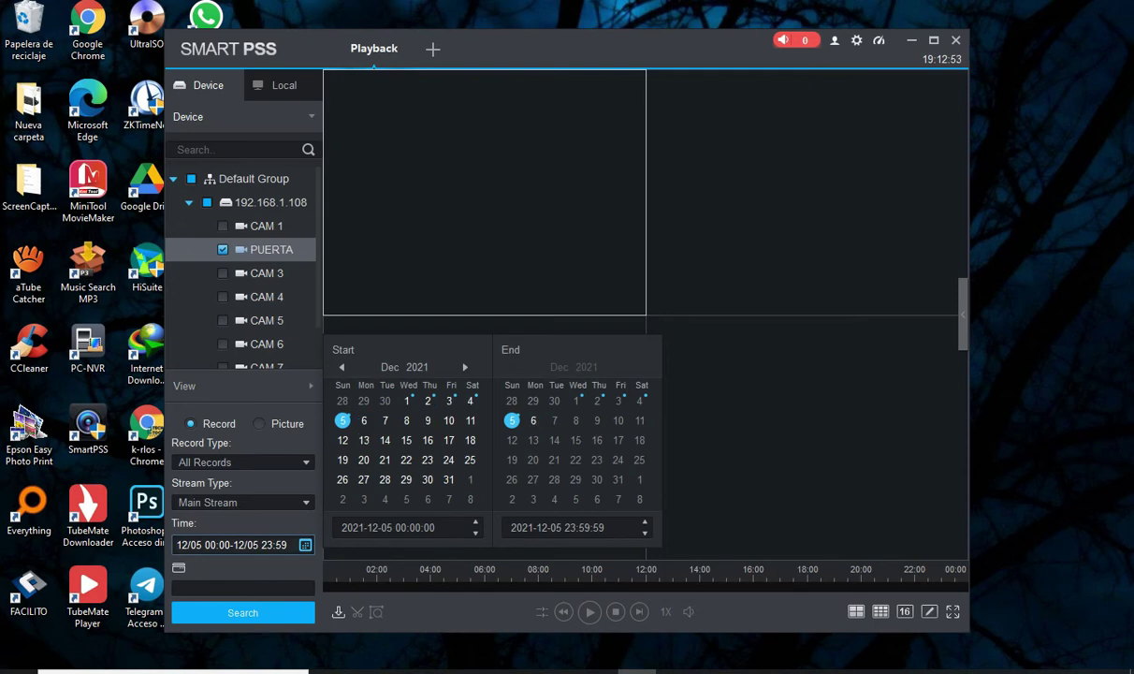
click(397, 527)
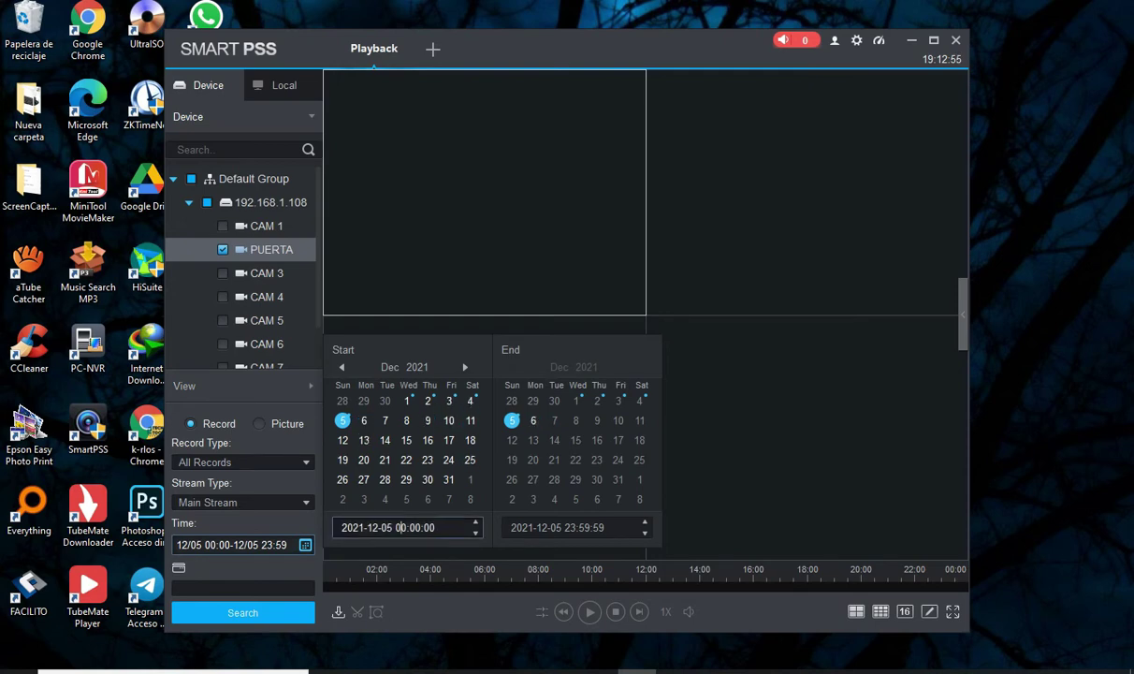
text(155)
key(BackSpace)
text(00)
Step: Set the end of the search period to 16:00 on 2021-12-05 and search for the PUERTA recordings
click(571, 527)
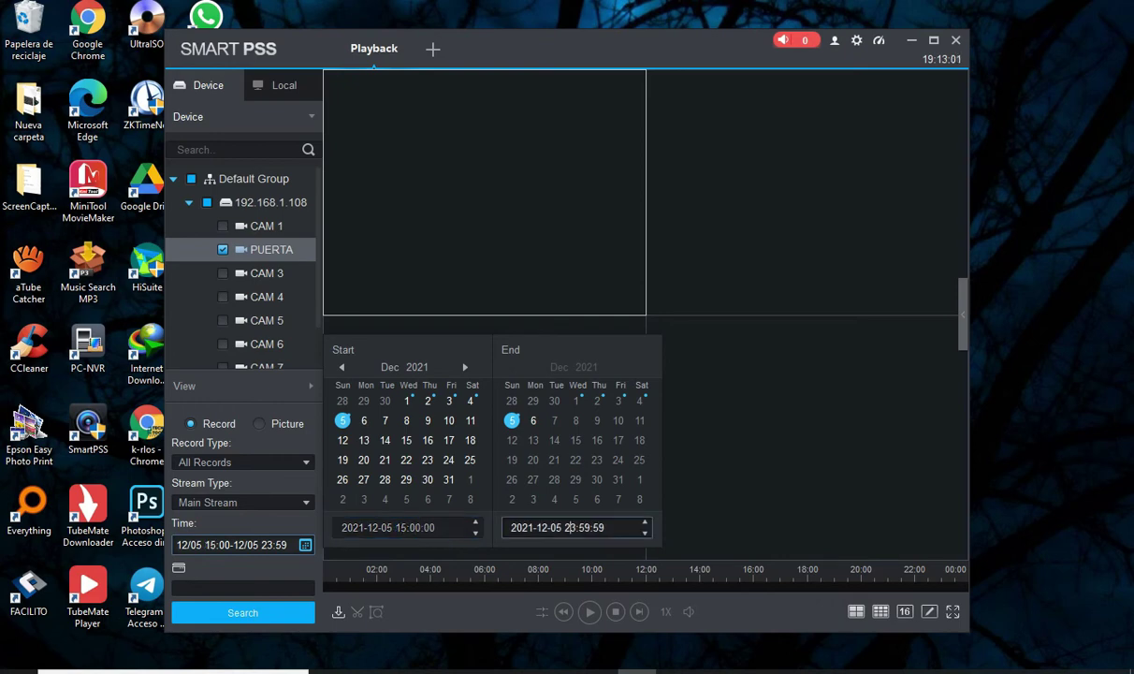
double_click(565, 527)
key(Return)
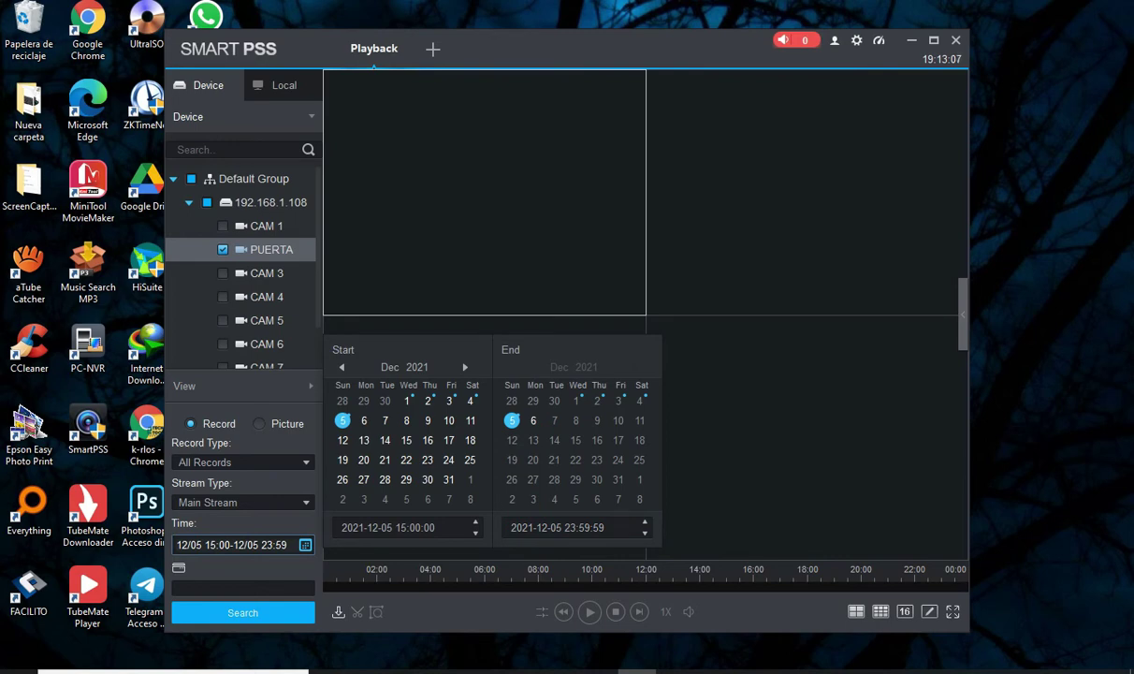
double_click(571, 528)
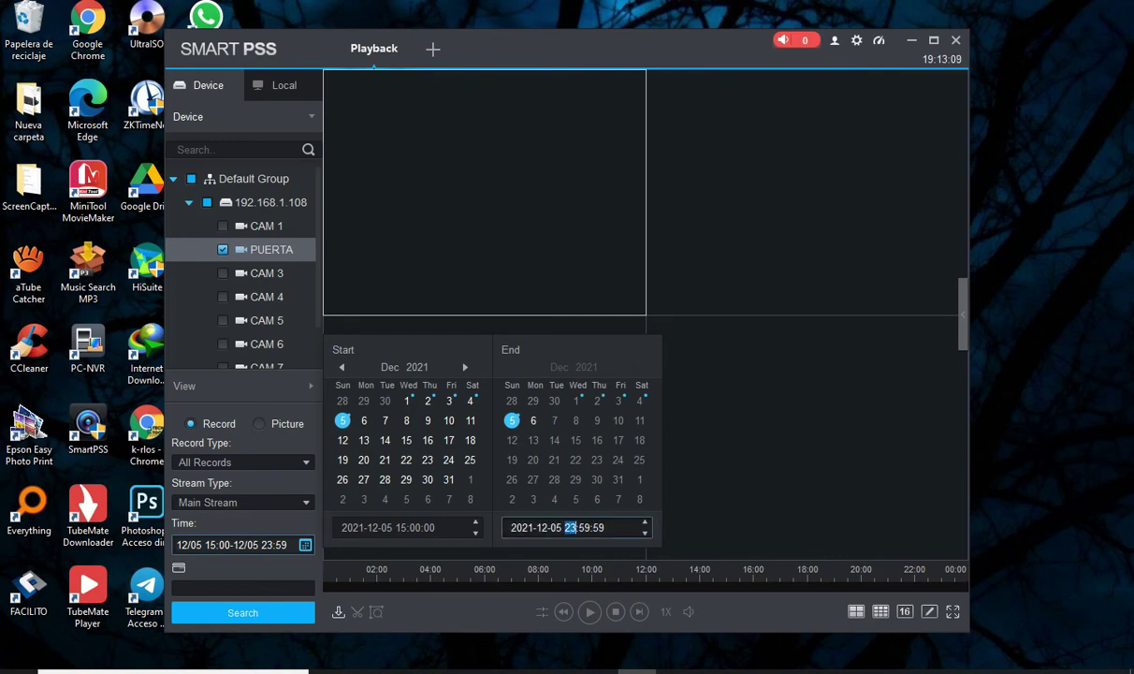
text(16:00)
key(Return)
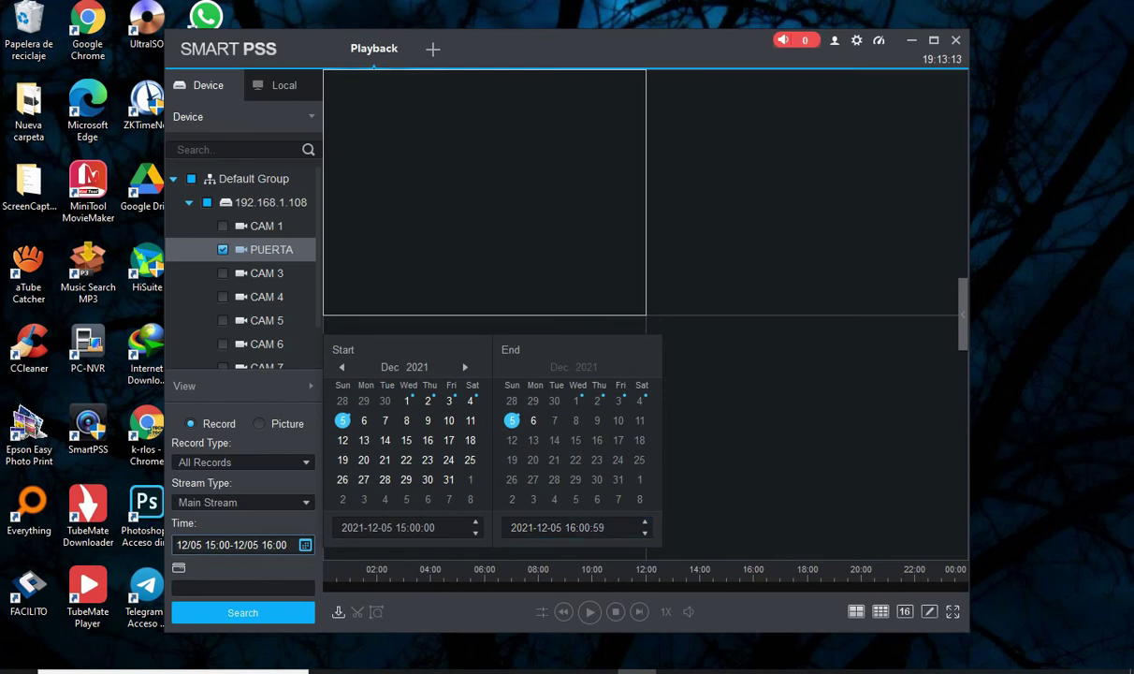
click(242, 613)
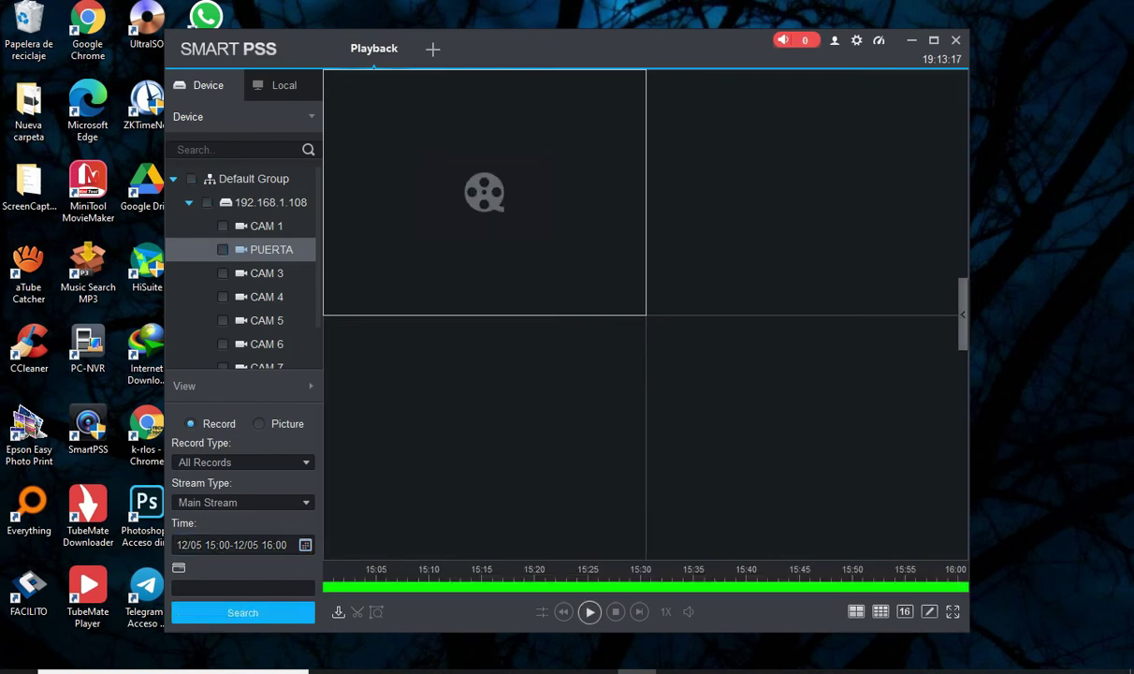
Step: Play the found PUERTA recording and set its window scale to 16:9
click(589, 611)
right_click(496, 190)
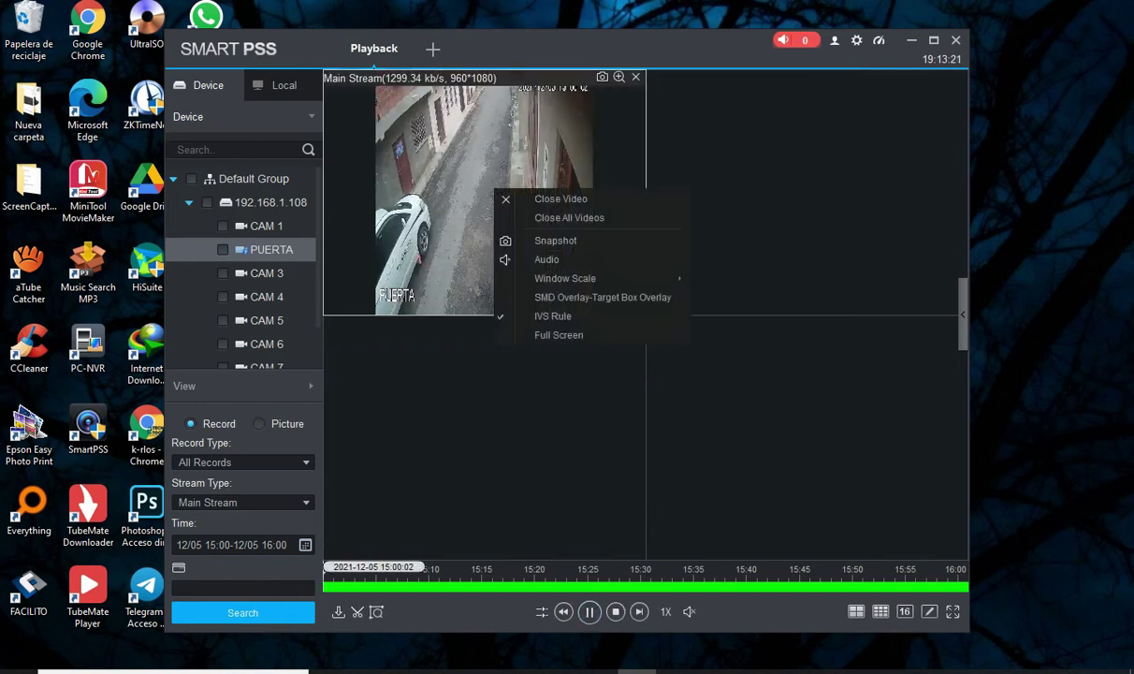
mouse_move(598, 278)
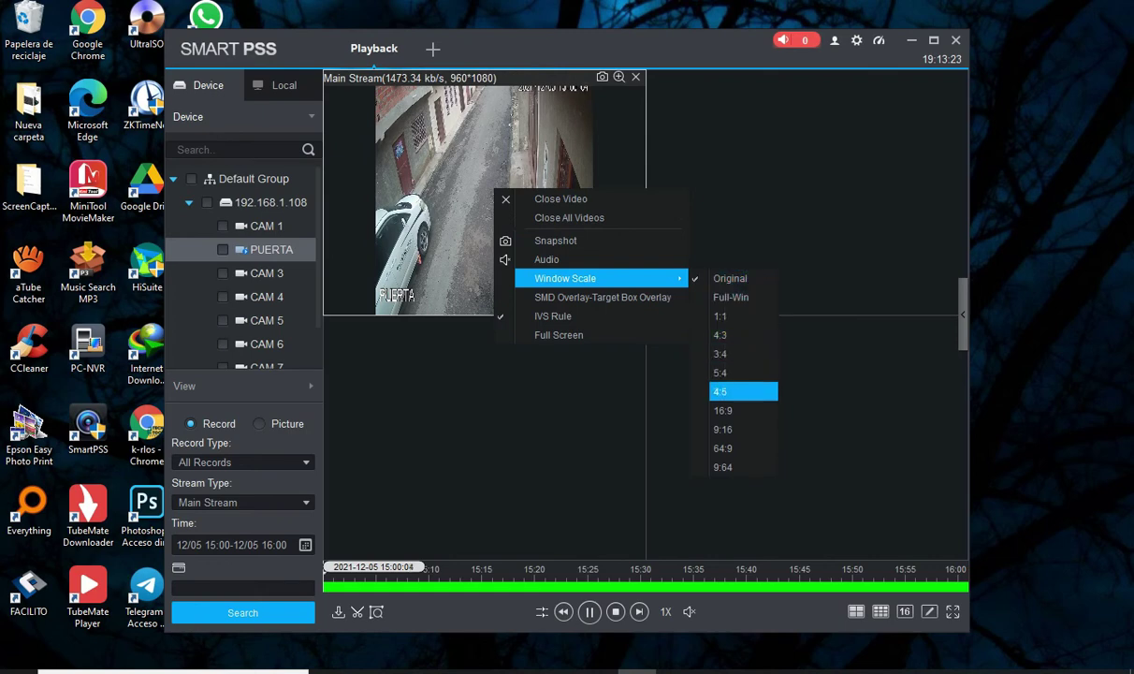
click(722, 410)
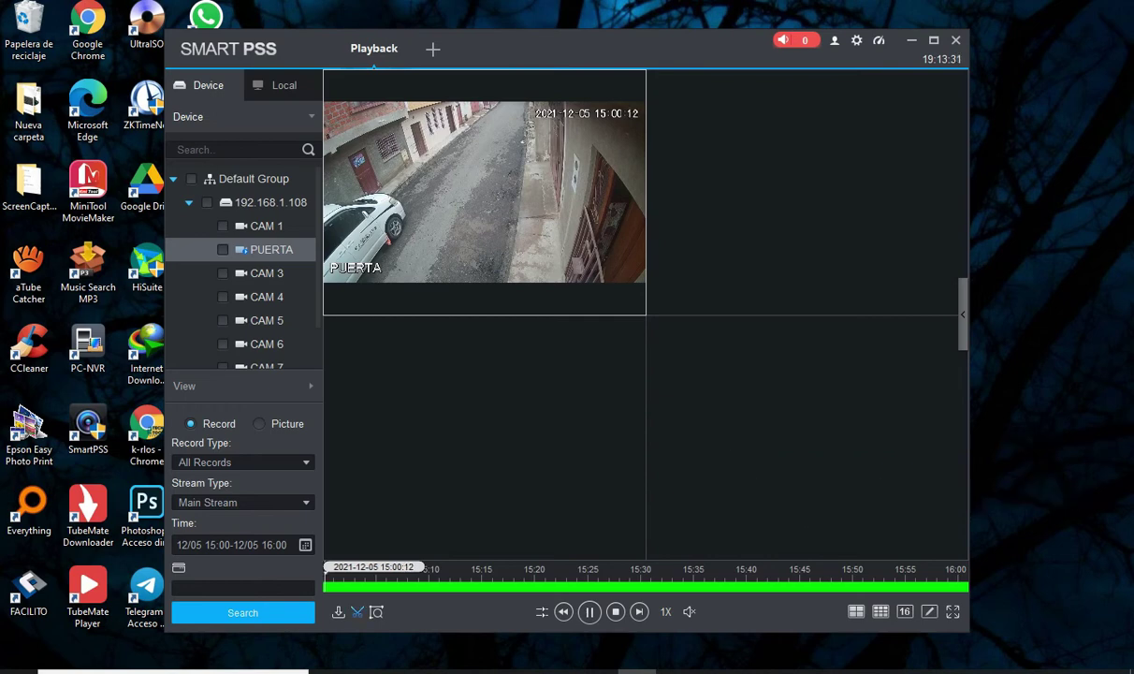
Step: Start a time clip on the PUERTA recording and set its range from 15:00:12 to about 15:03:34
click(358, 612)
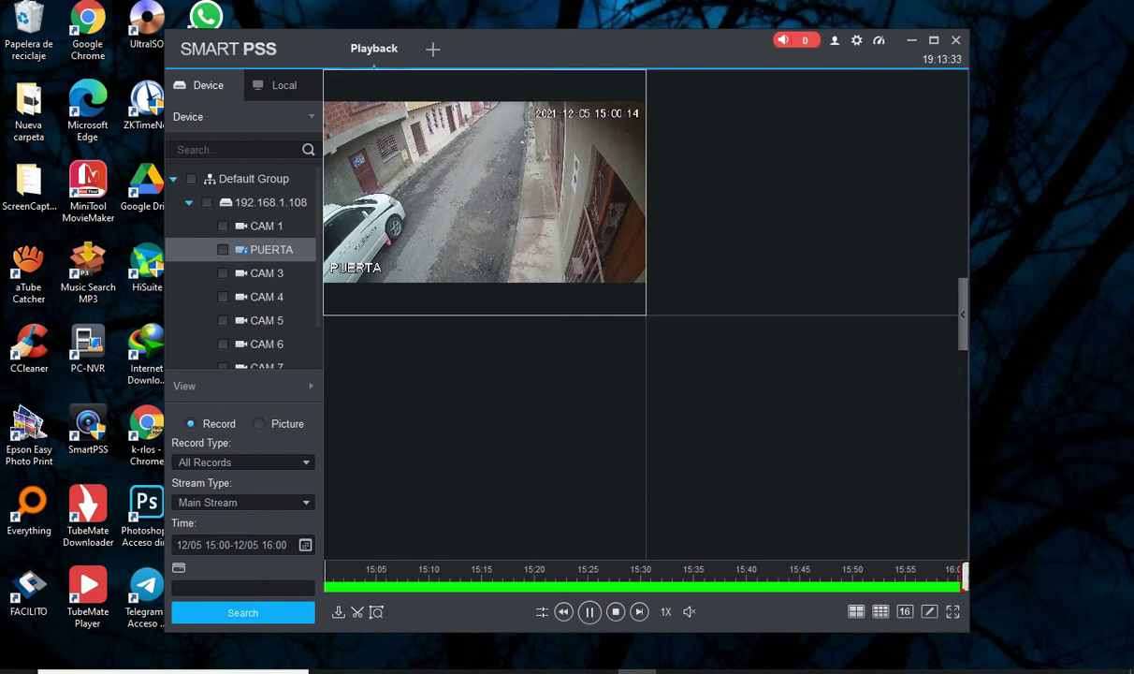
drag(962, 586, 801, 578)
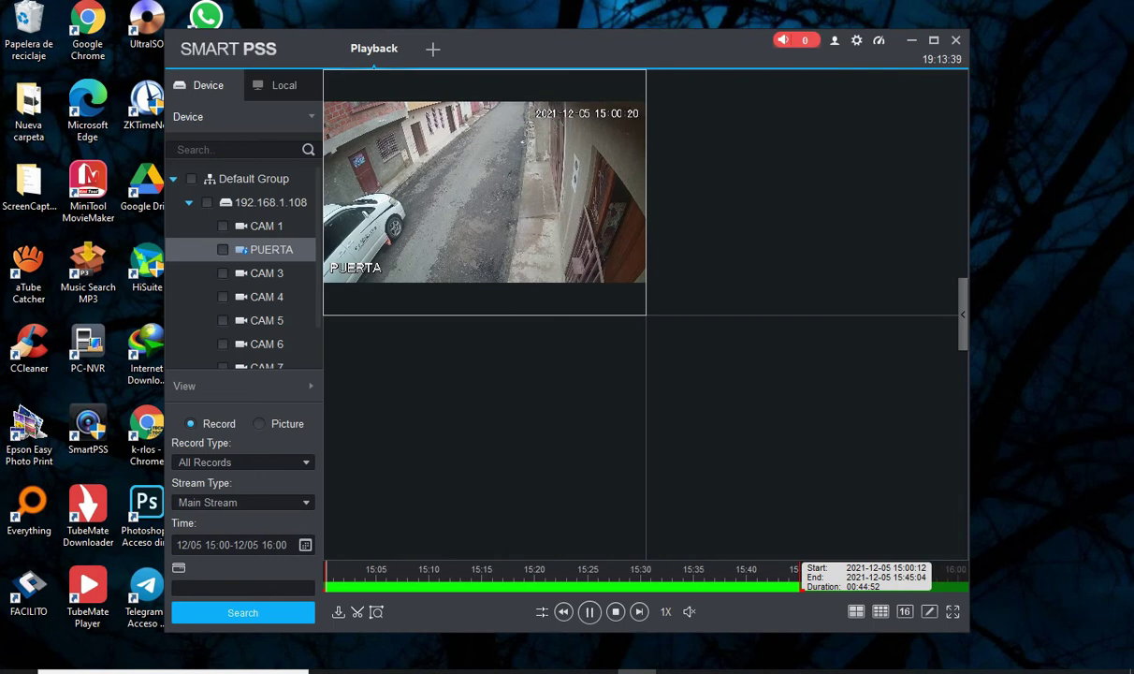
drag(801, 578, 352, 578)
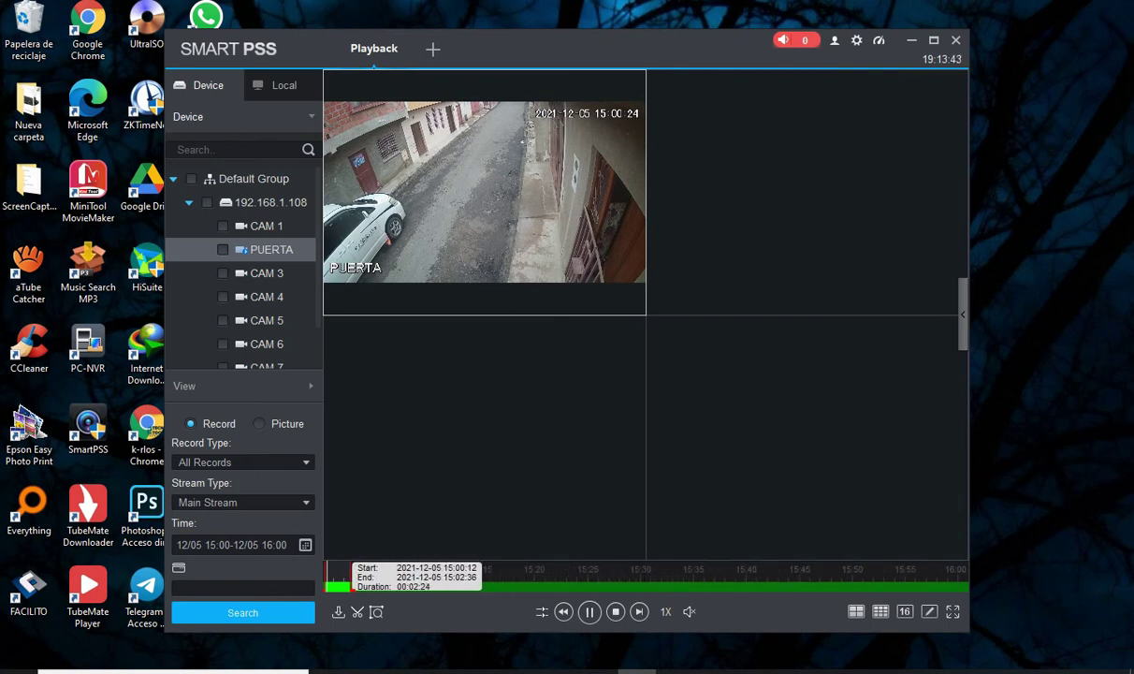
drag(352, 578, 363, 578)
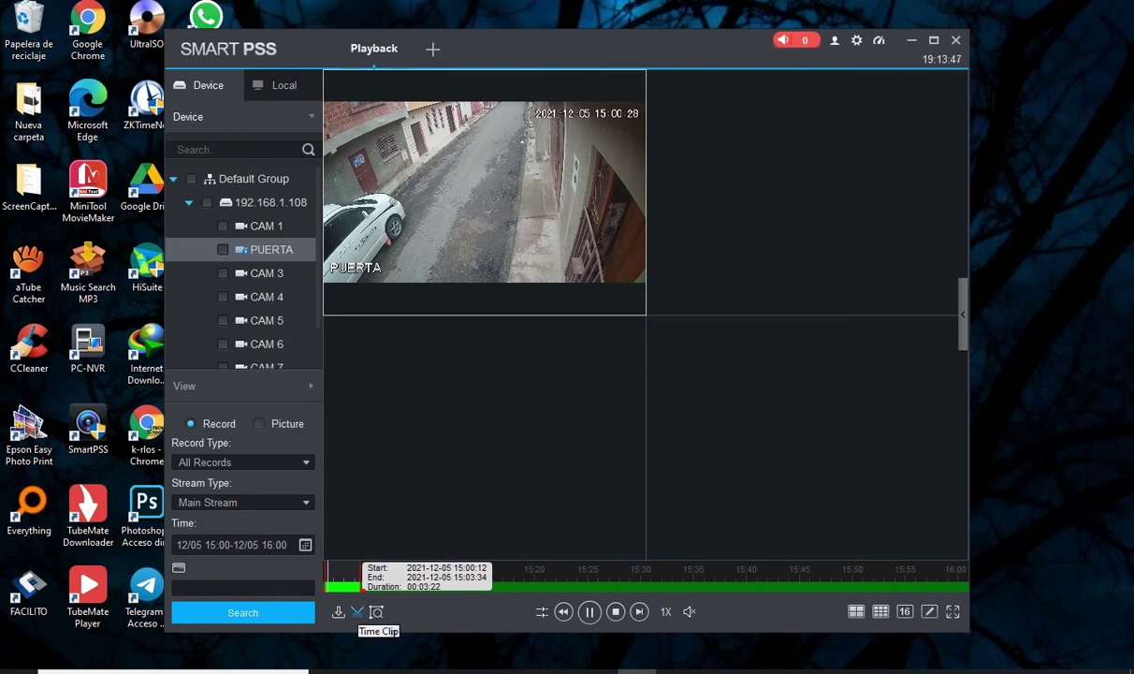
Step: Export the clipped recording in MP4 format to the grabaciones folder under Videos, allowing playback to stop
click(358, 611)
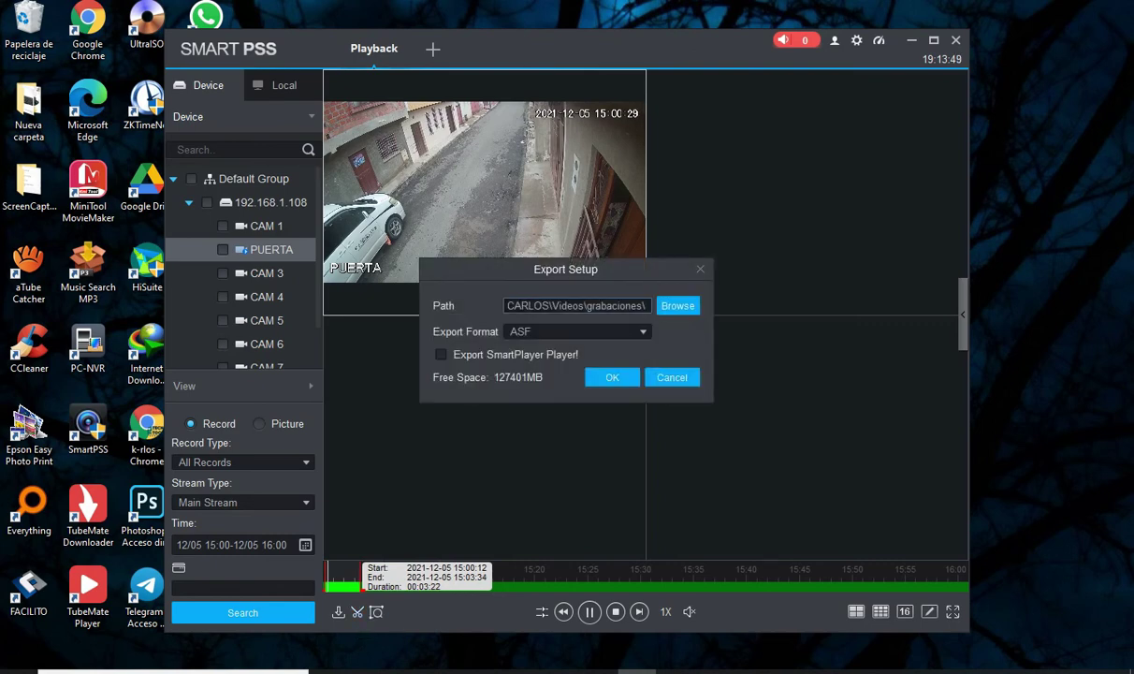
click(677, 305)
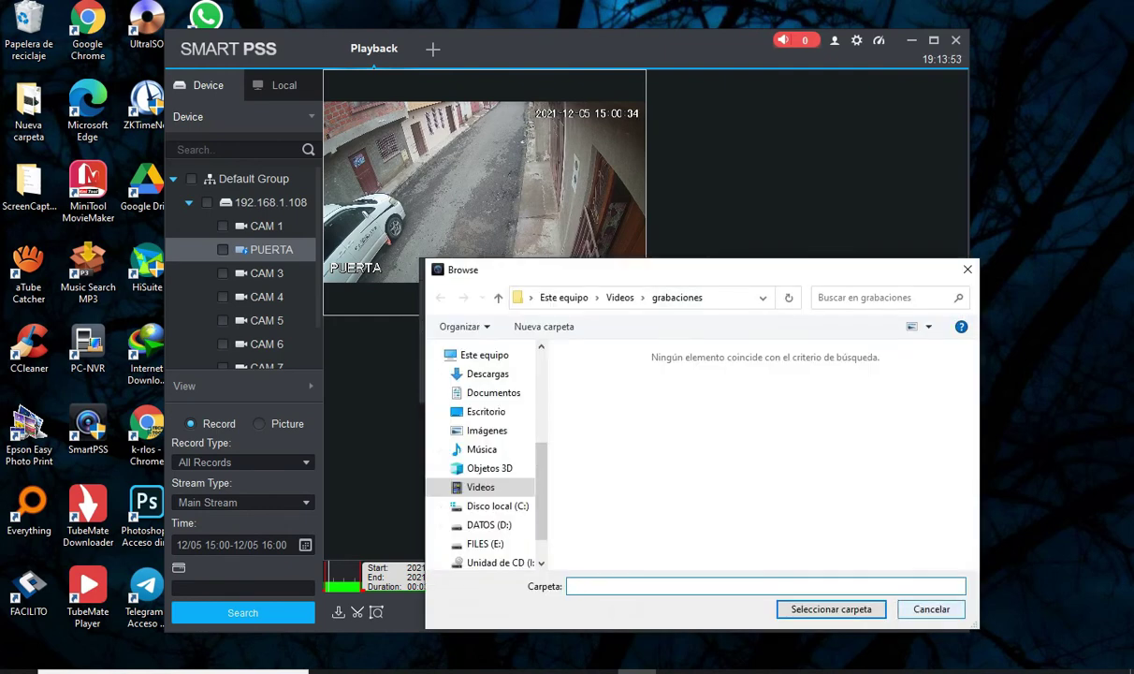
key(Return)
click(641, 331)
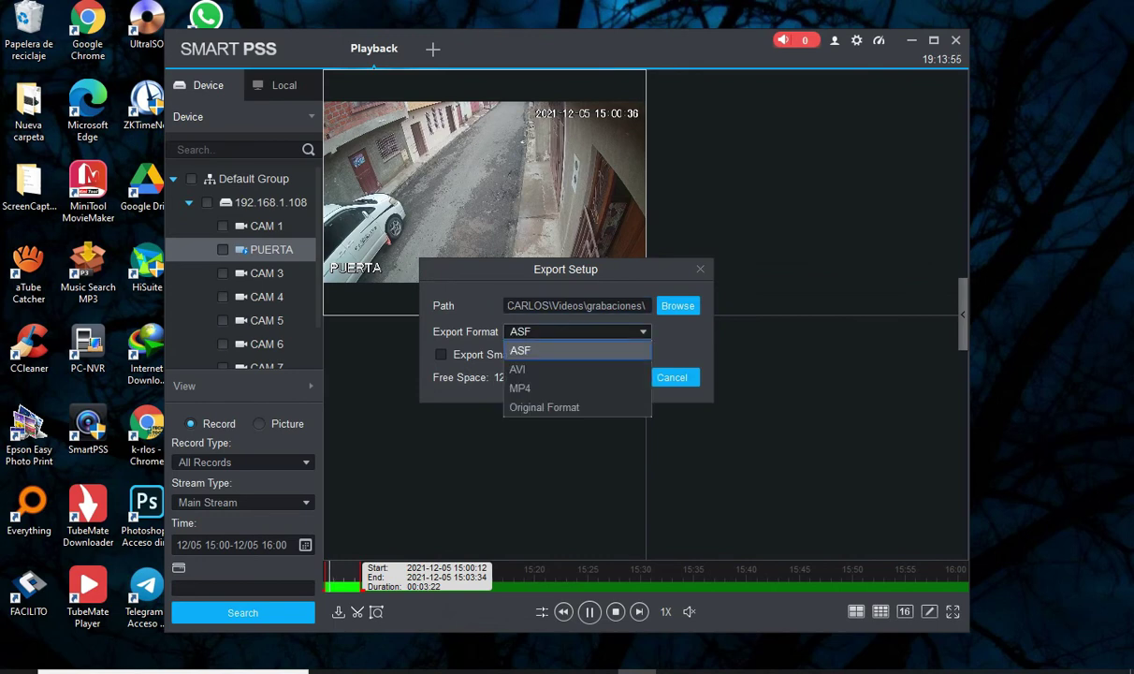
key(Down)
key(Down)
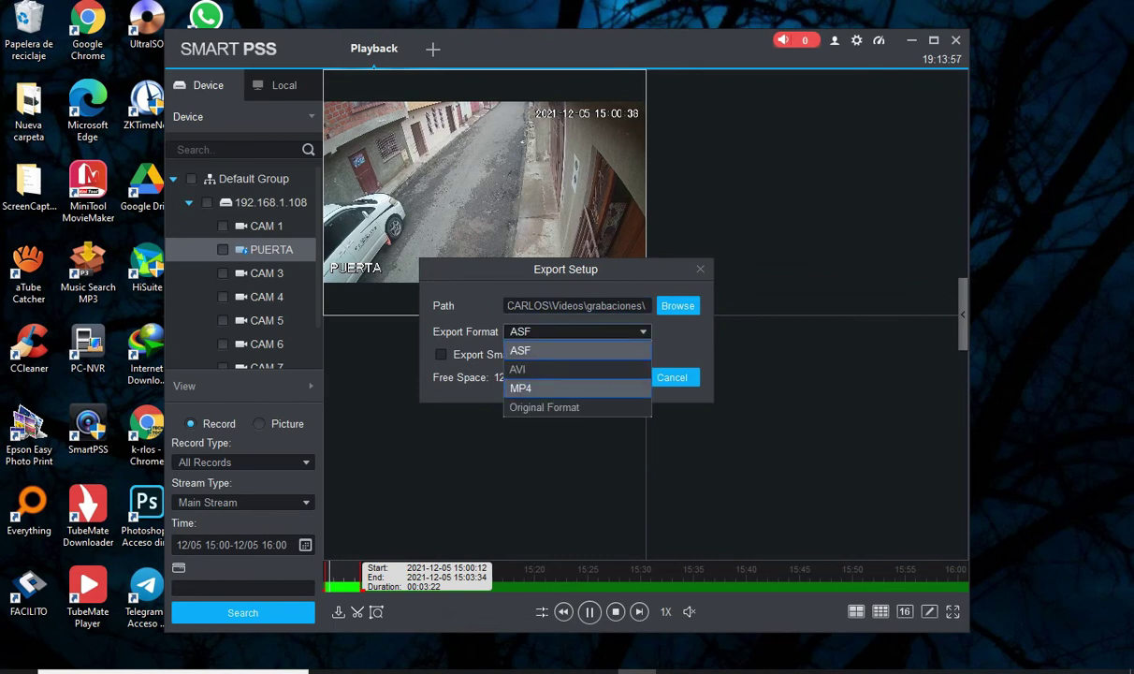
key(Return)
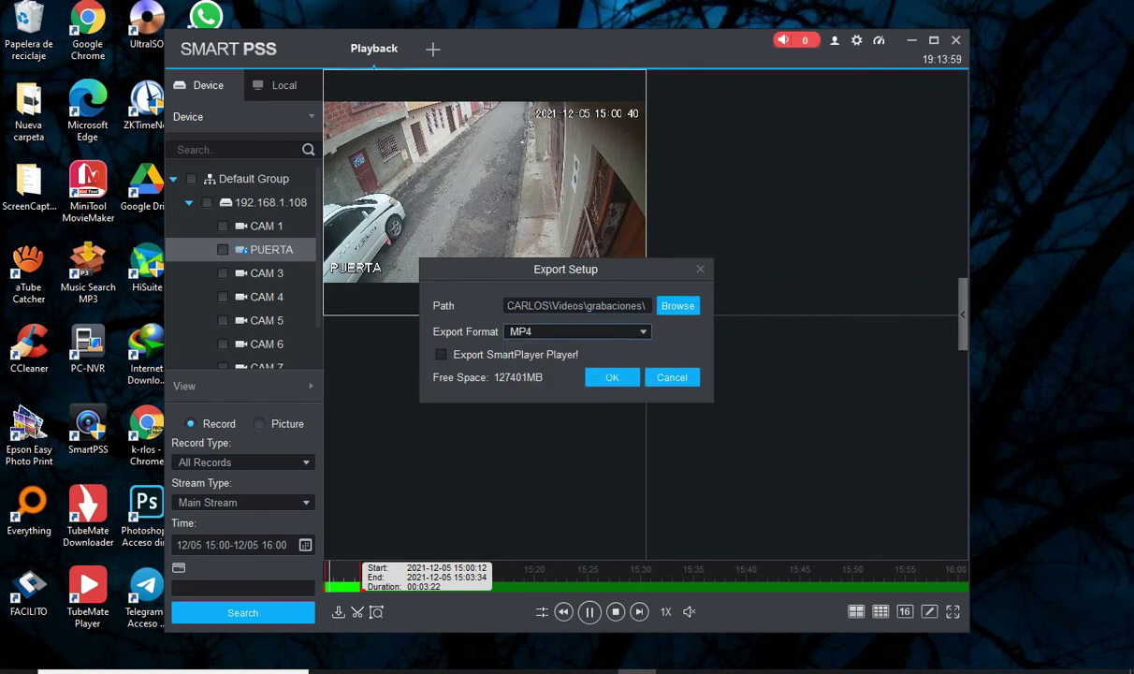
key(Return)
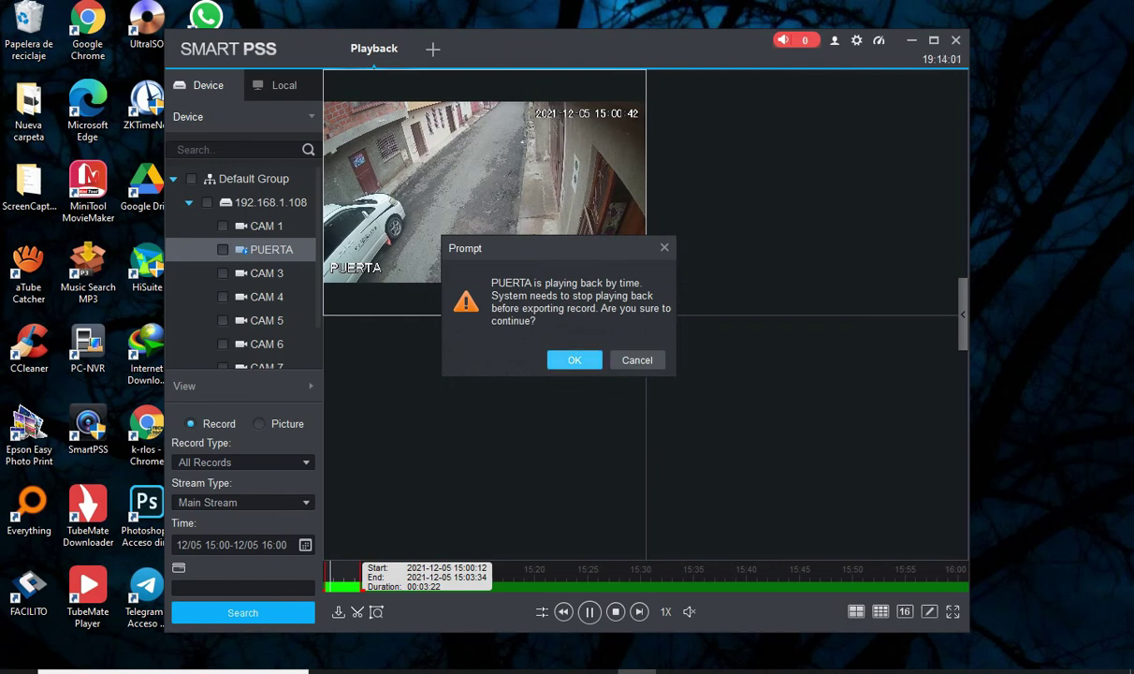
key(Return)
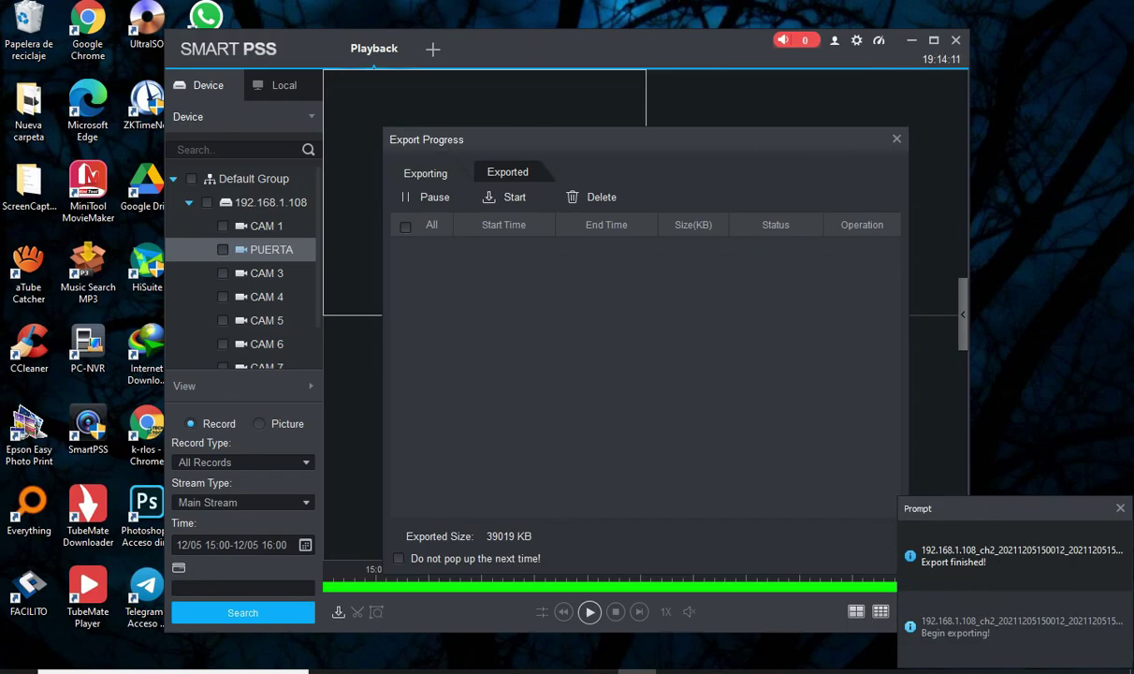
Step: Switch to the grabaciones folder in File Explorer to check the exported clip
click(405, 671)
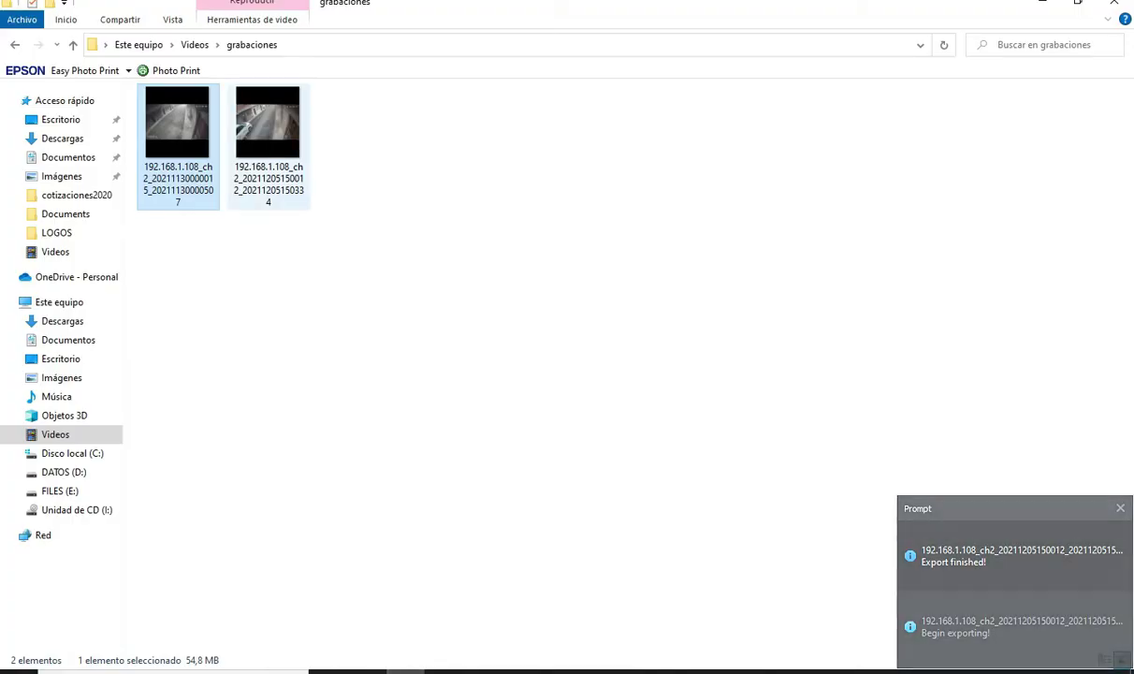